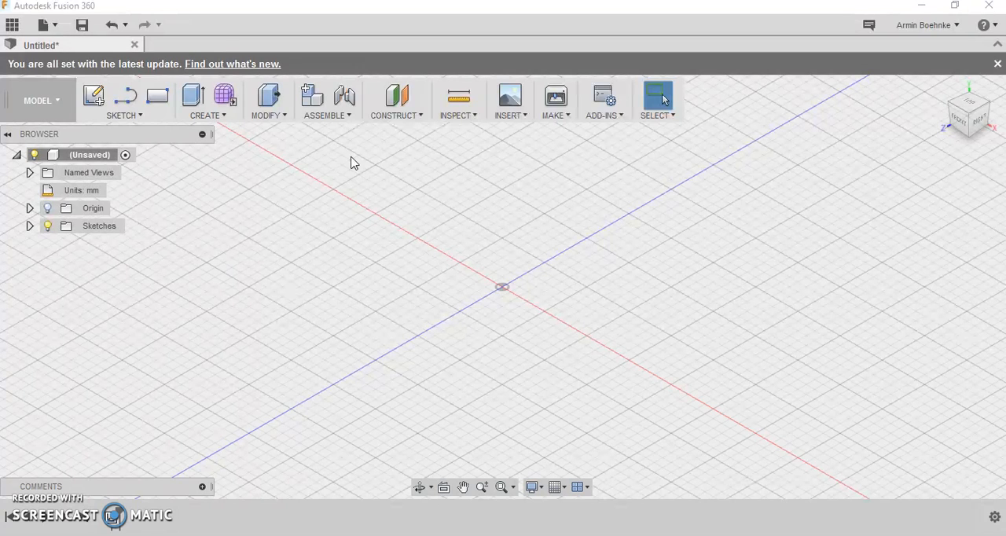
- Create a new sketch on the horizontal origin plane seen from the top
click(136, 116)
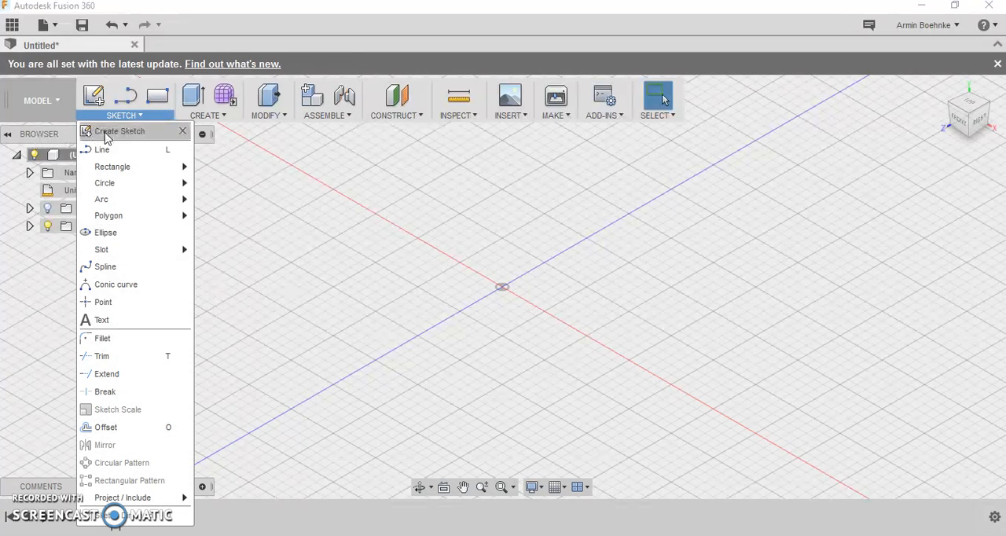
click(108, 132)
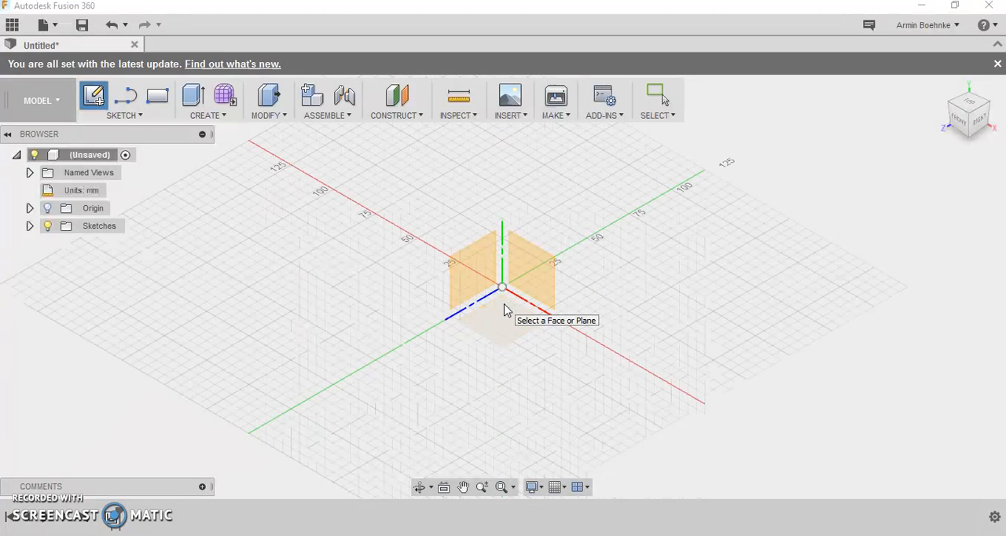
click(509, 321)
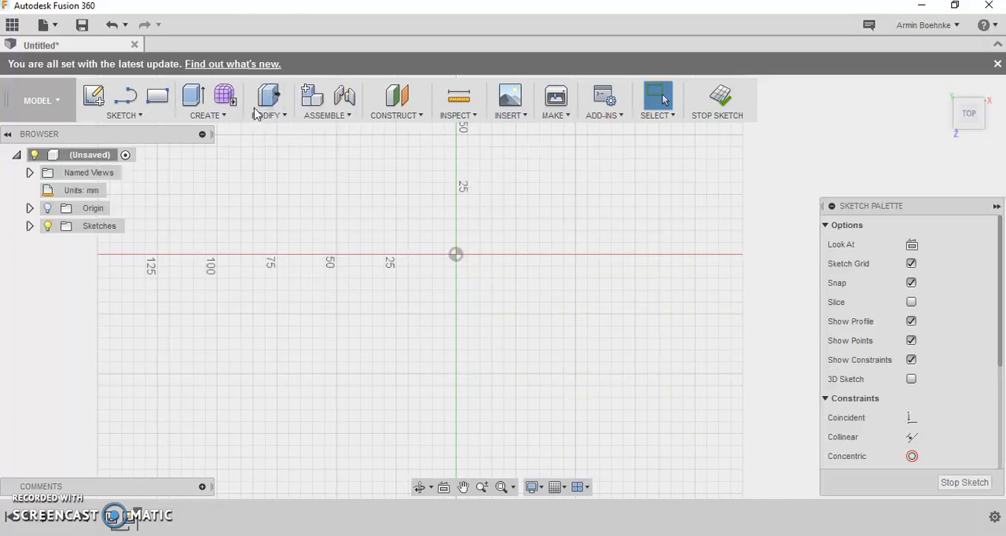
- Draw a two-point rectangle from the origin, 90 mm wide and about 30 mm high
click(141, 116)
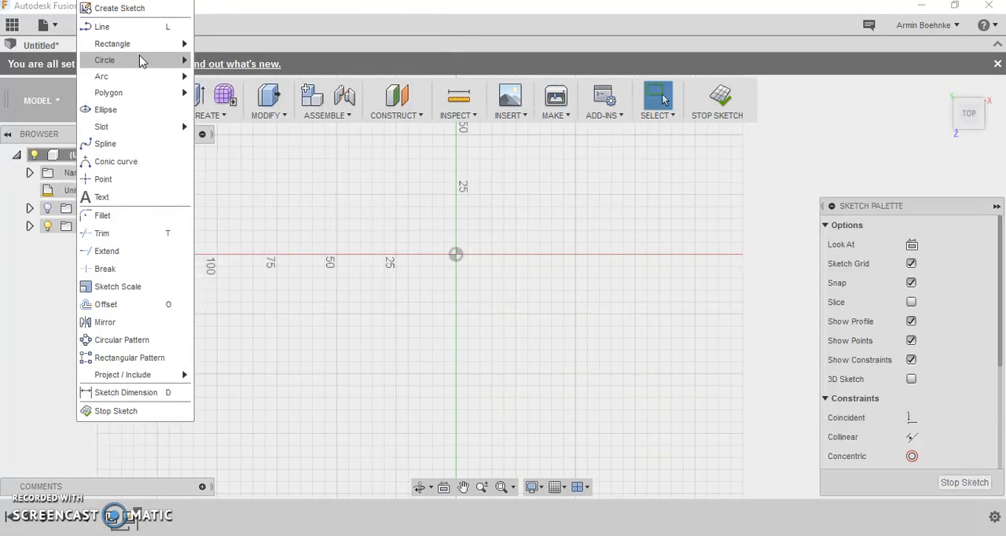
mouse_move(154, 50)
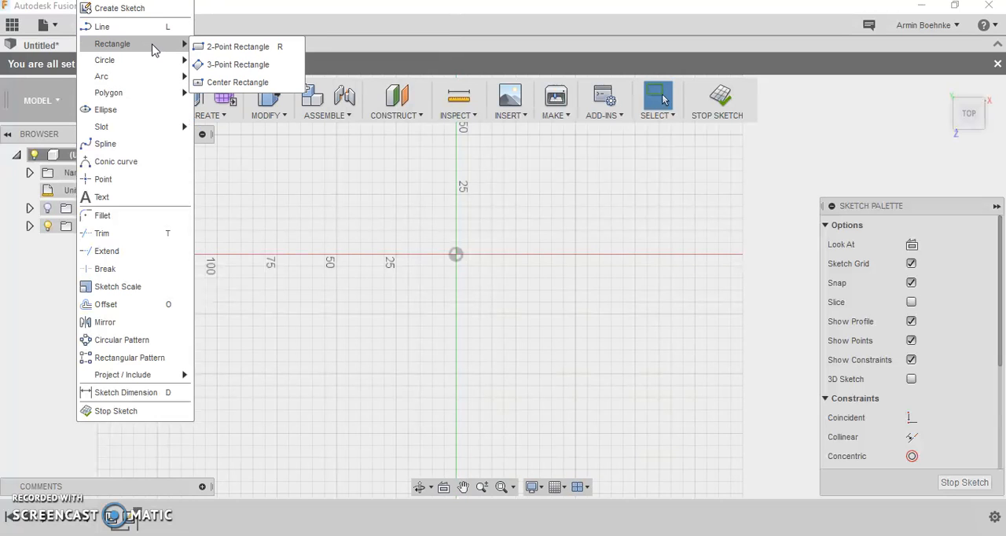
click(224, 47)
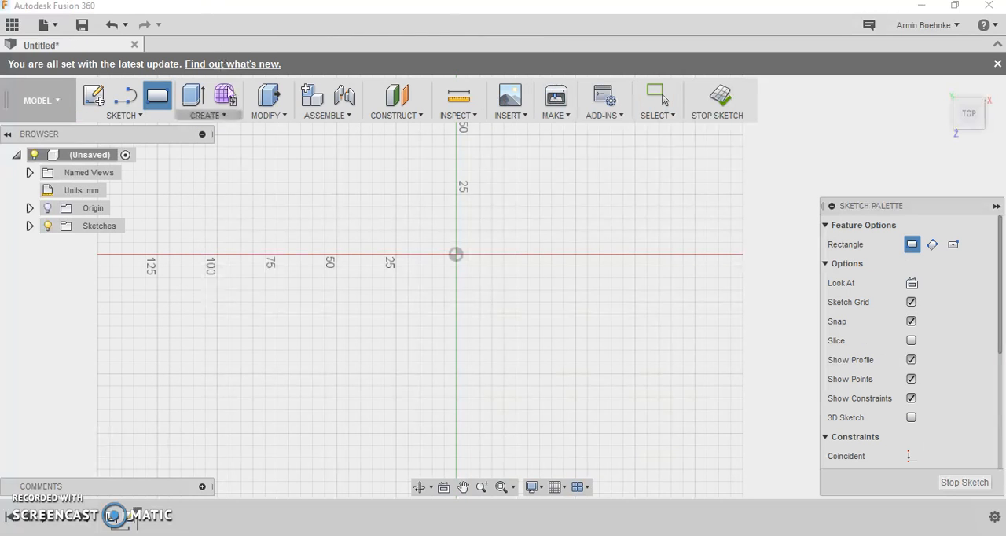
click(455, 254)
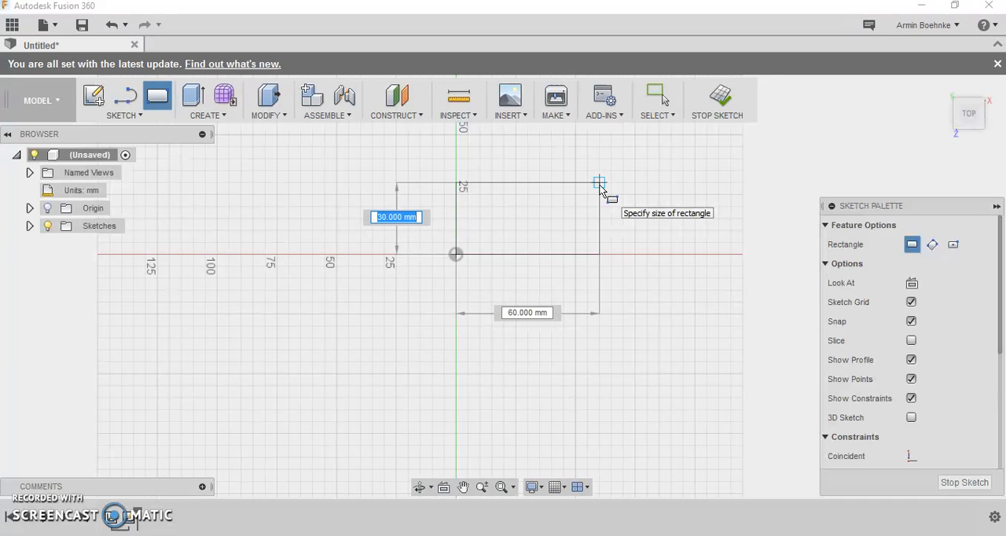
key(Tab)
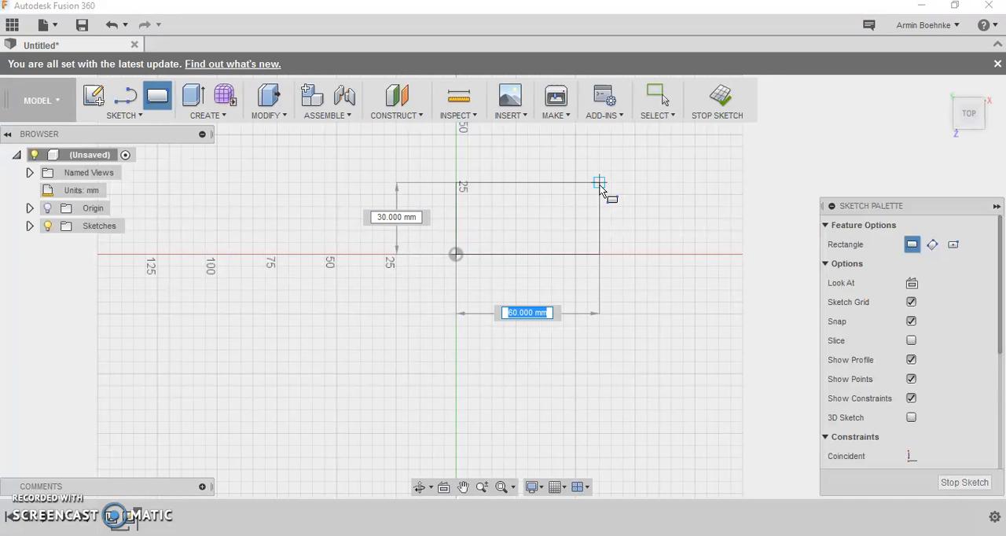
text(90)
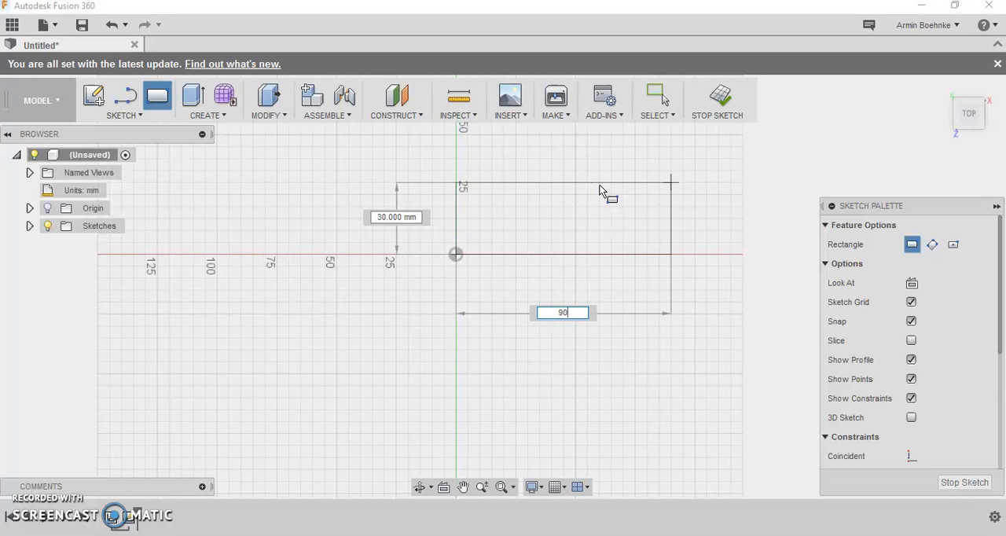
key(Return)
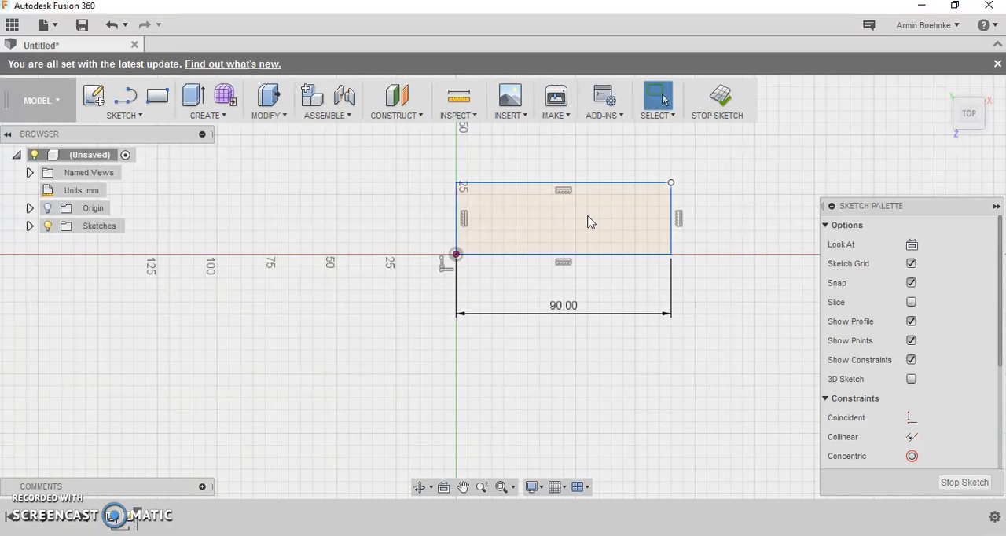
- Draw a 5 mm diameter circle inside the rectangle near its left edge, centred at about mid-height
scroll(587, 220, up, 5)
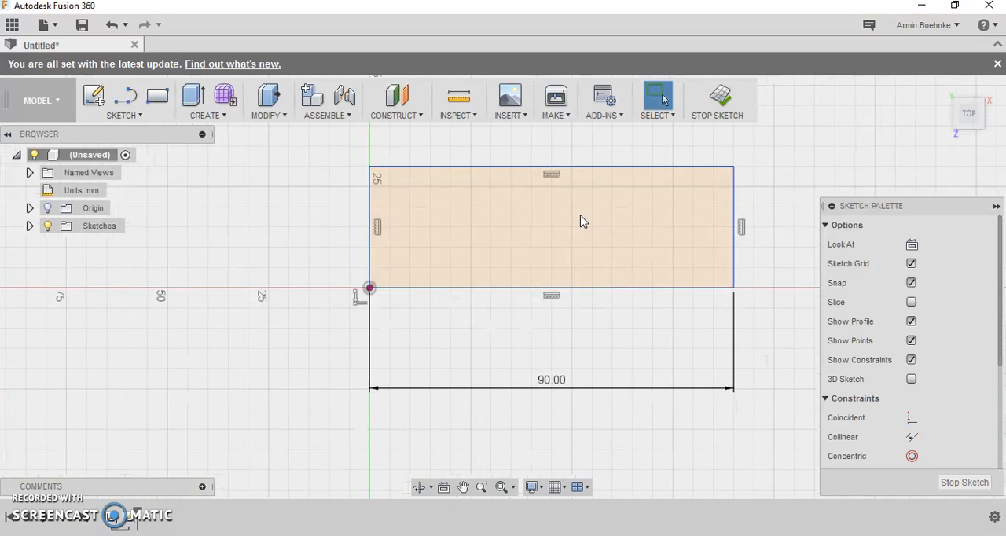
scroll(584, 220, up, 2)
mouse_move(582, 220)
middle_down()
mouse_move(573, 209)
mouse_move(529, 280)
mouse_move(498, 287)
middle_up()
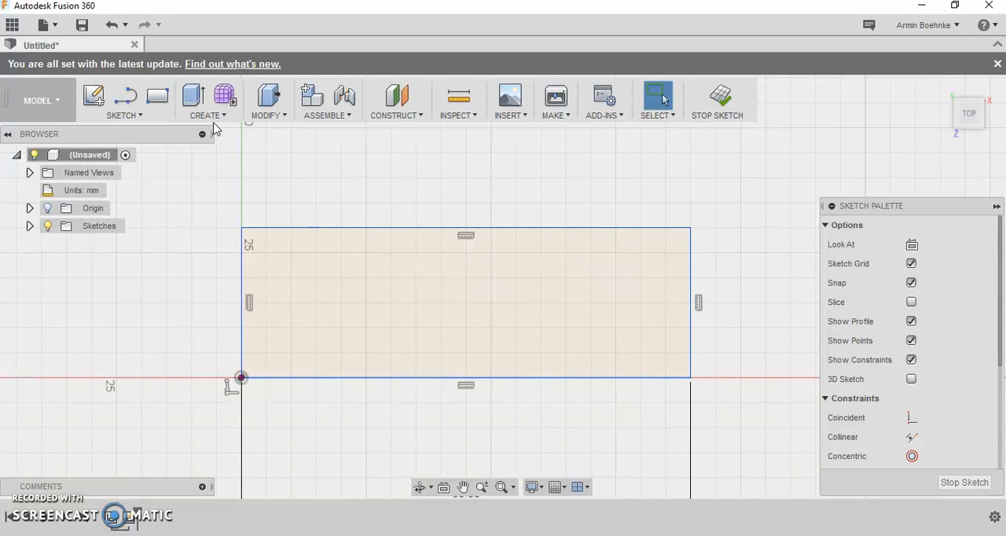
click(148, 119)
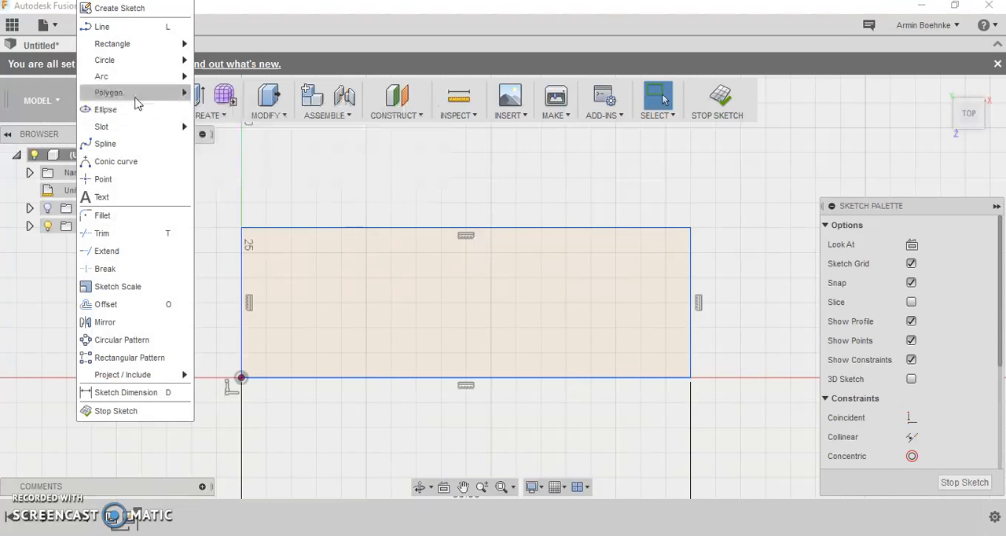
mouse_move(161, 63)
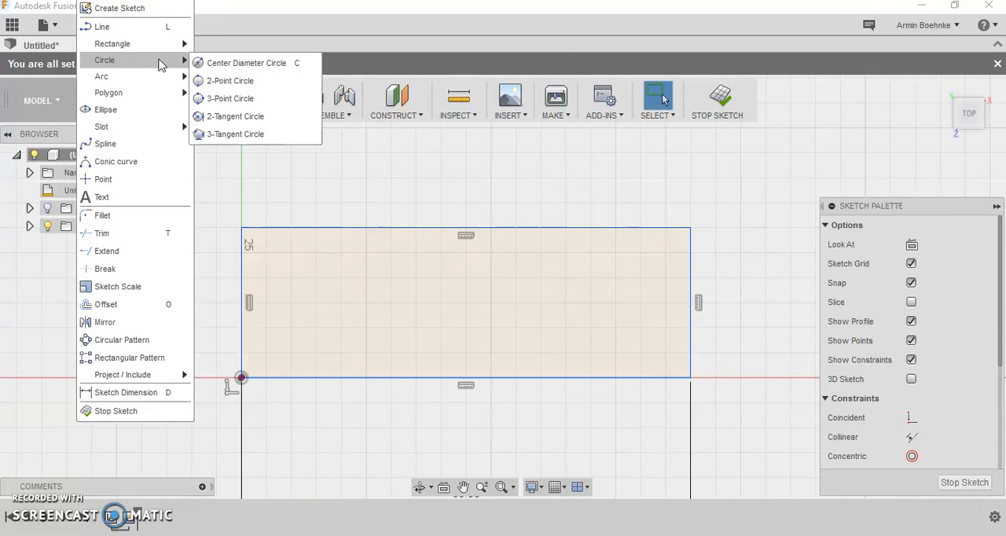
click(213, 63)
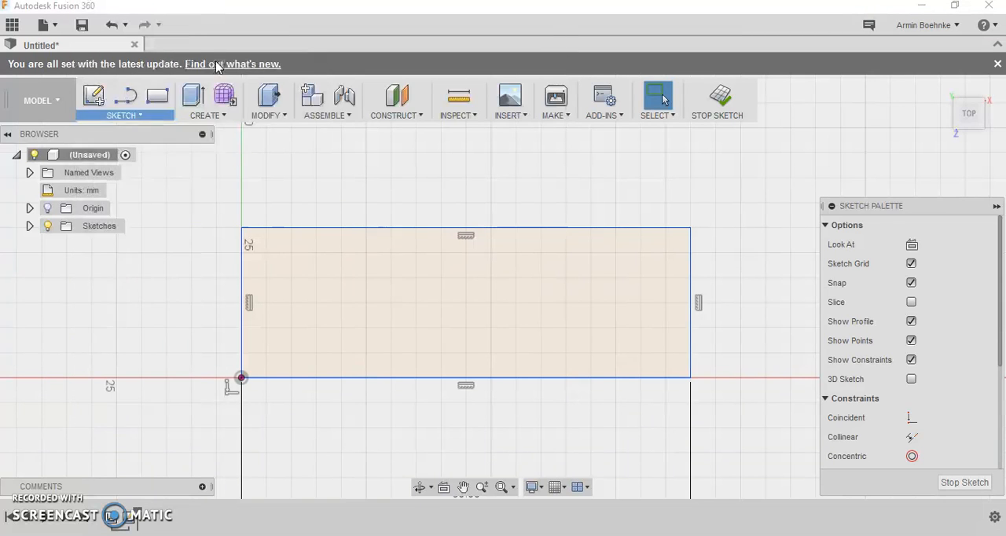
click(290, 302)
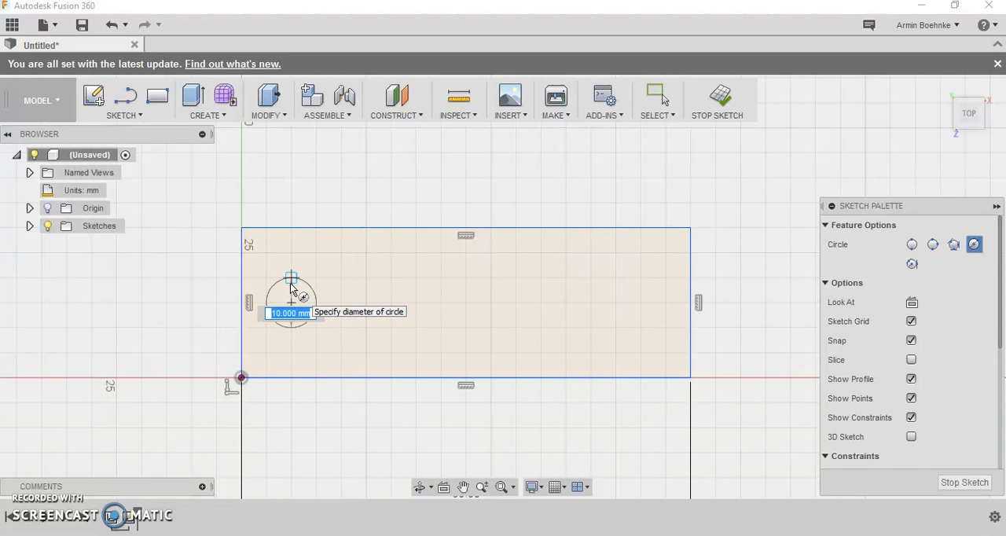
text(5)
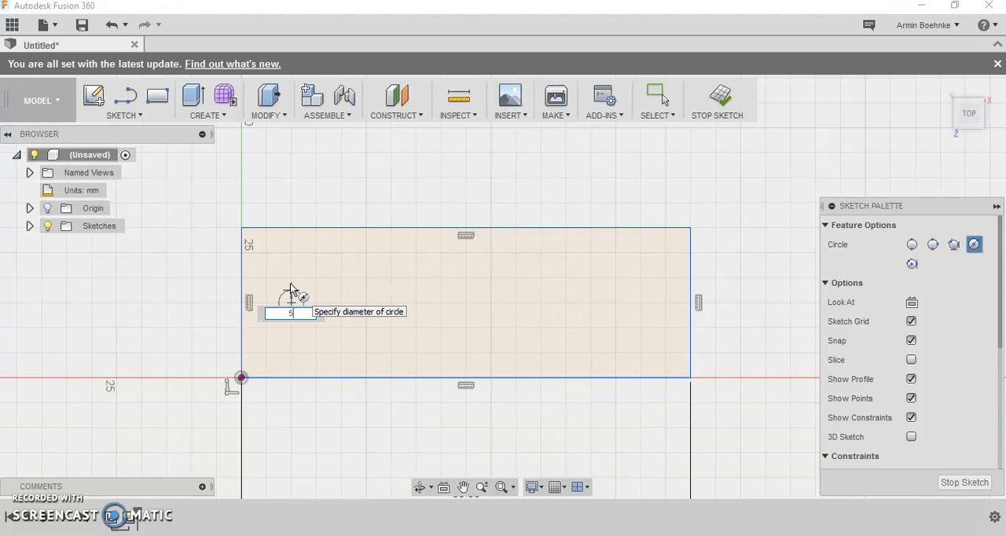
key(Return)
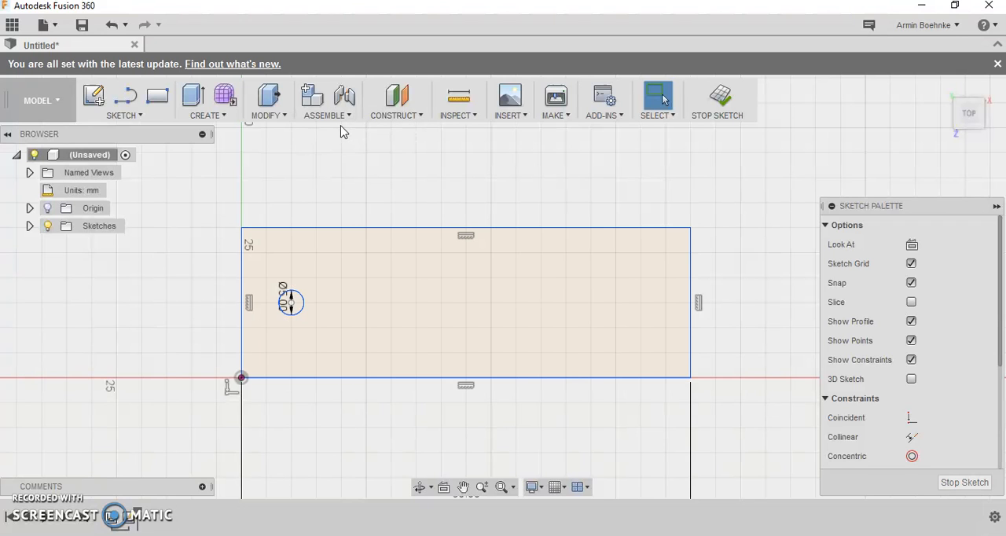
- Add the person's name in capitals as sketch text below and right of the circle, with a height of 18 mm
click(143, 116)
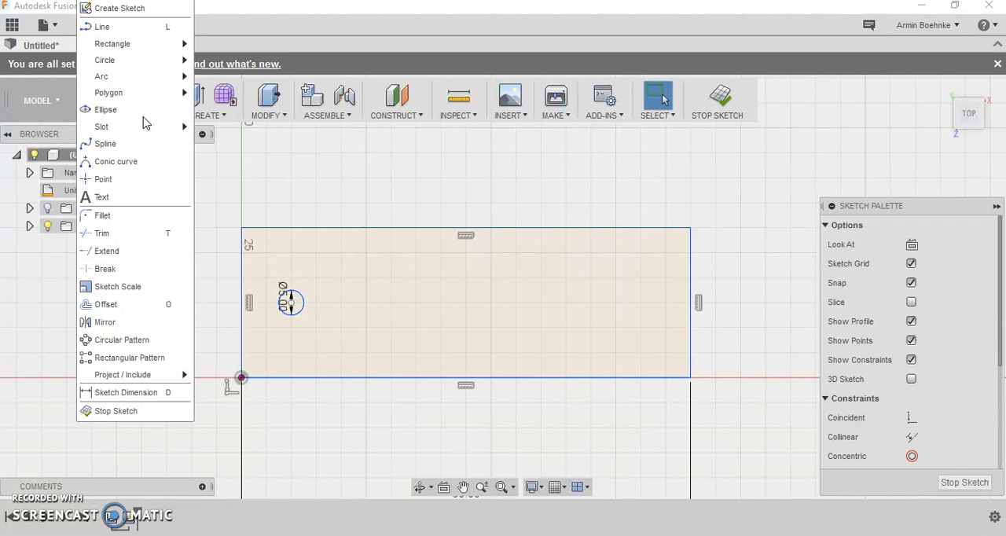
click(109, 196)
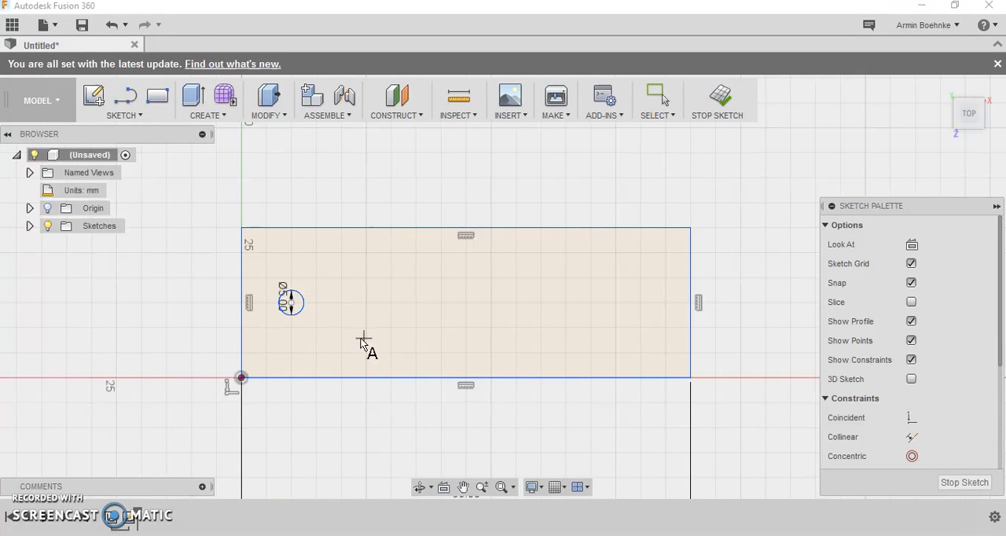
click(315, 353)
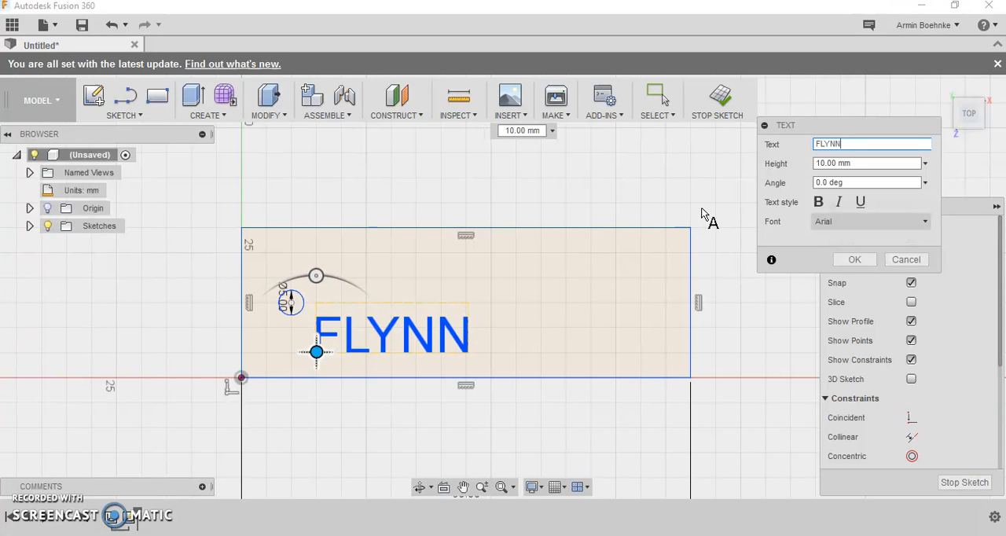
click(818, 166)
click(819, 165)
drag(818, 166, 864, 166)
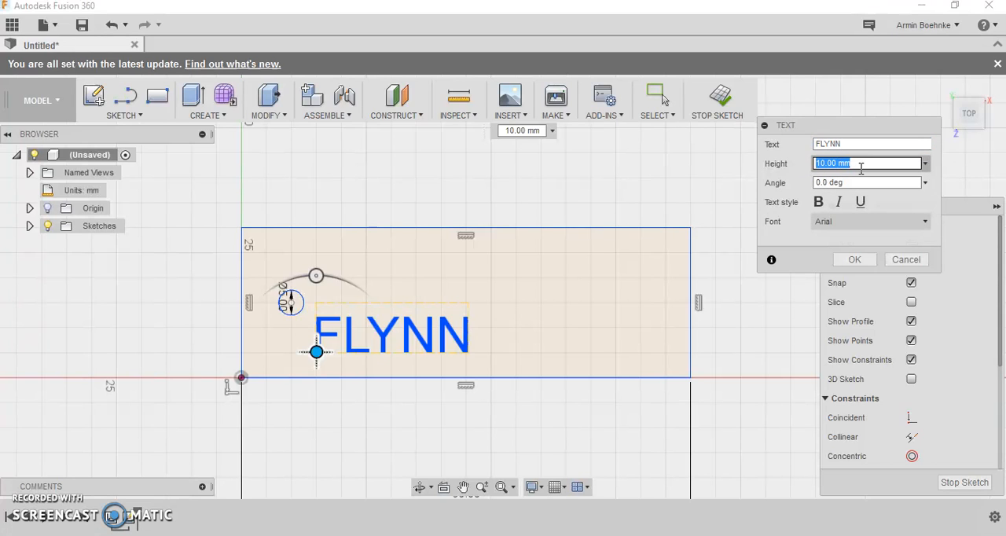
text(18)
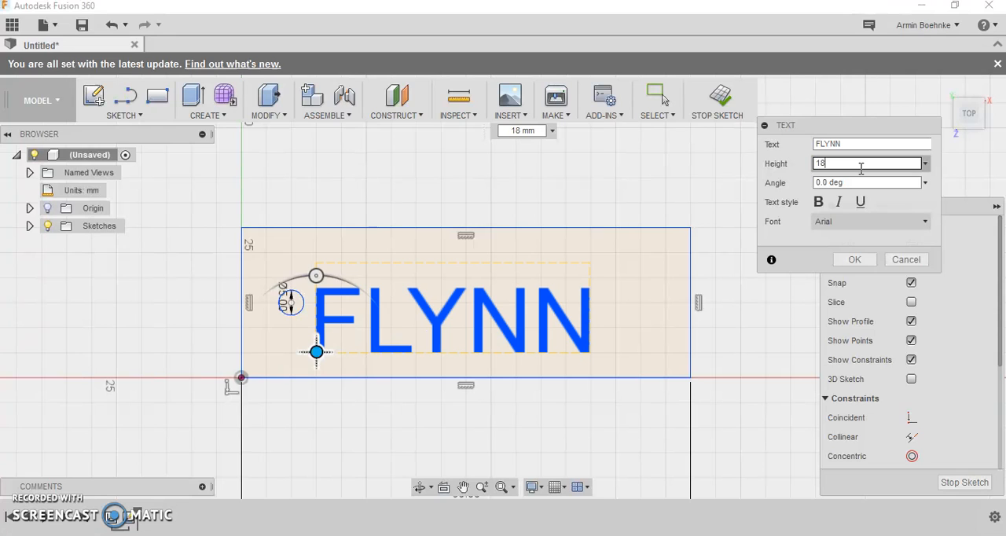
- Try the bold and italic styles on the name text, leaving only italic on
click(819, 204)
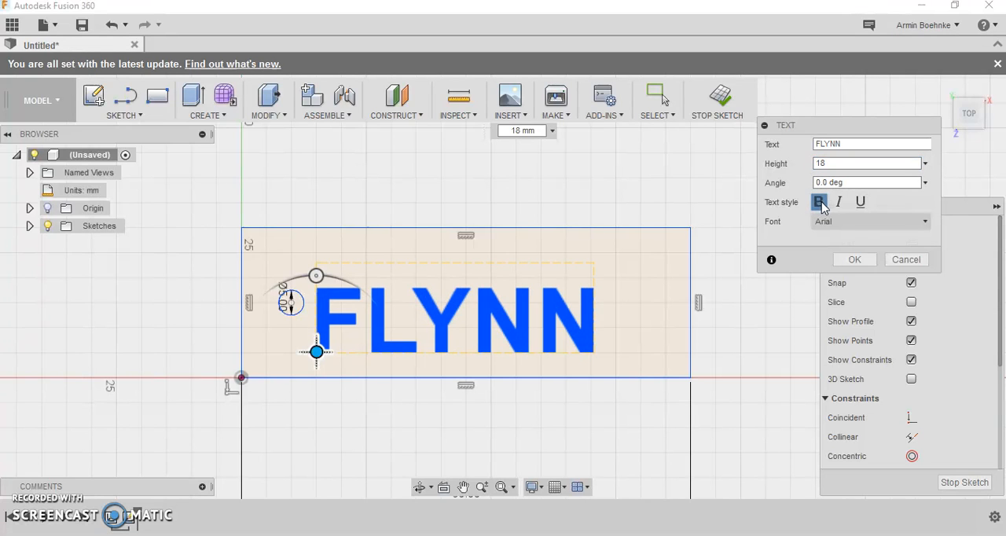
click(838, 202)
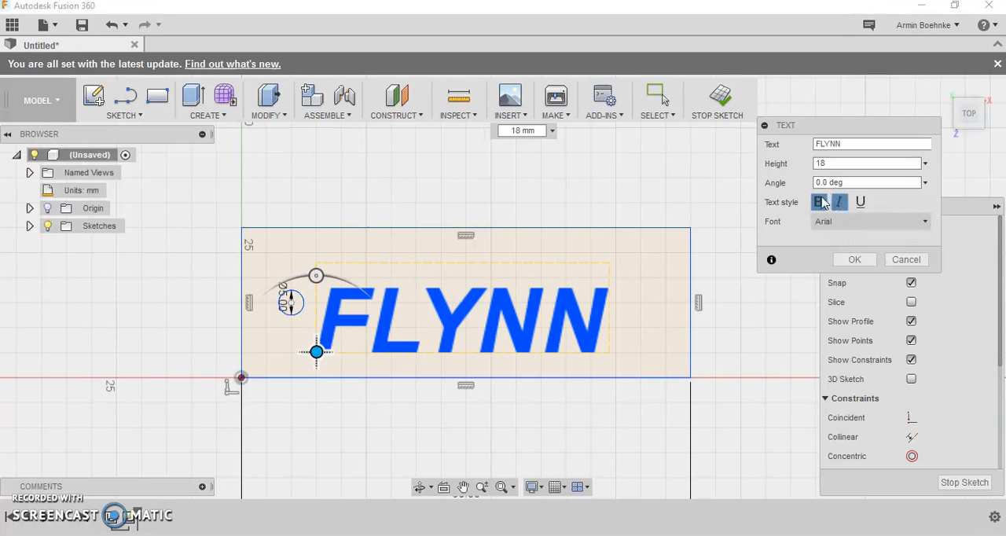
click(819, 203)
- Set the name text's font to Calibri, turn italic off, and finish the text
click(925, 222)
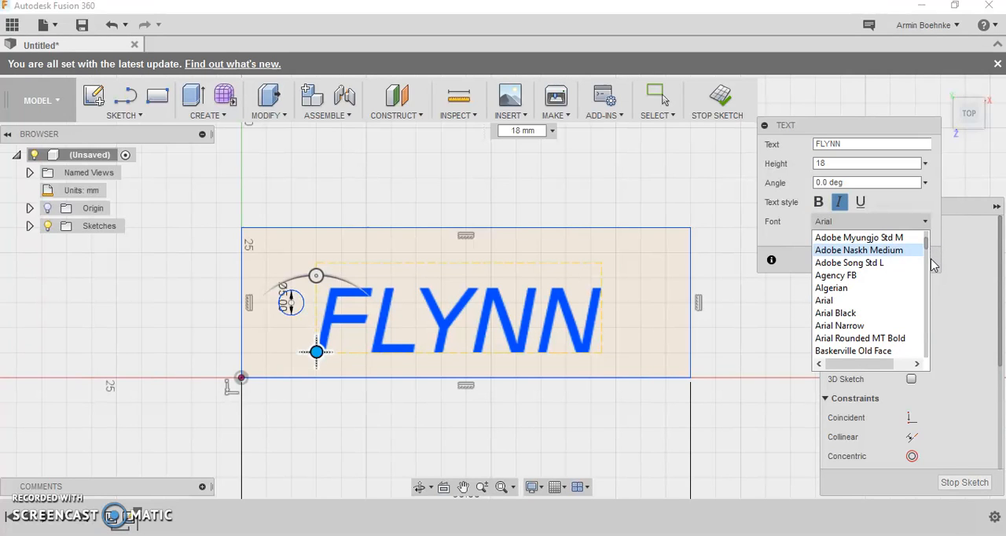
scroll(900, 284, down, 12)
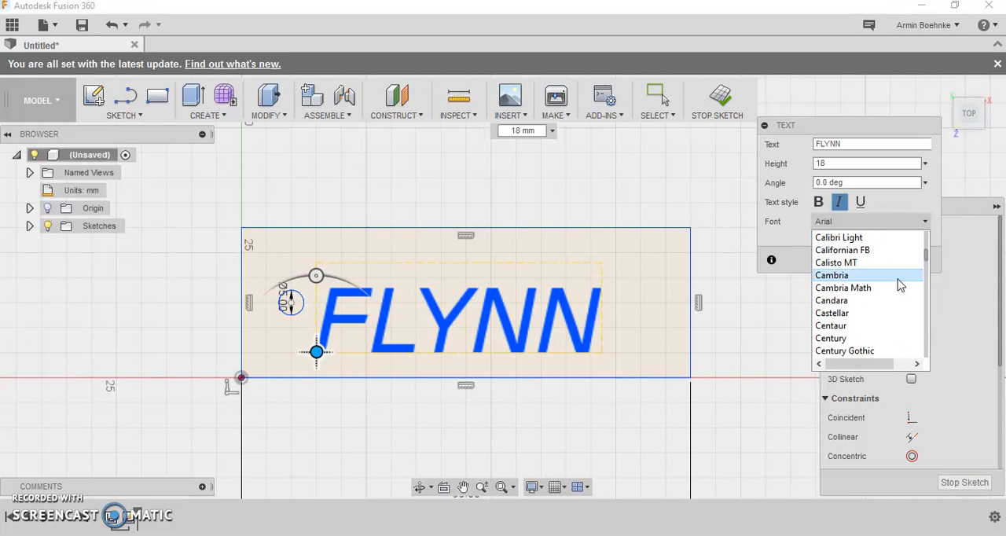
scroll(900, 285, up, 1)
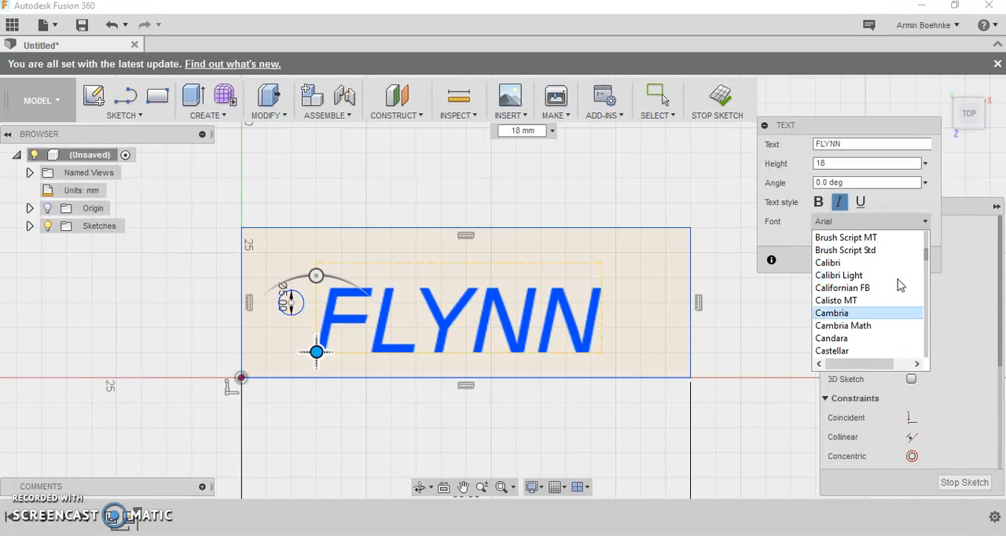
click(837, 269)
click(839, 201)
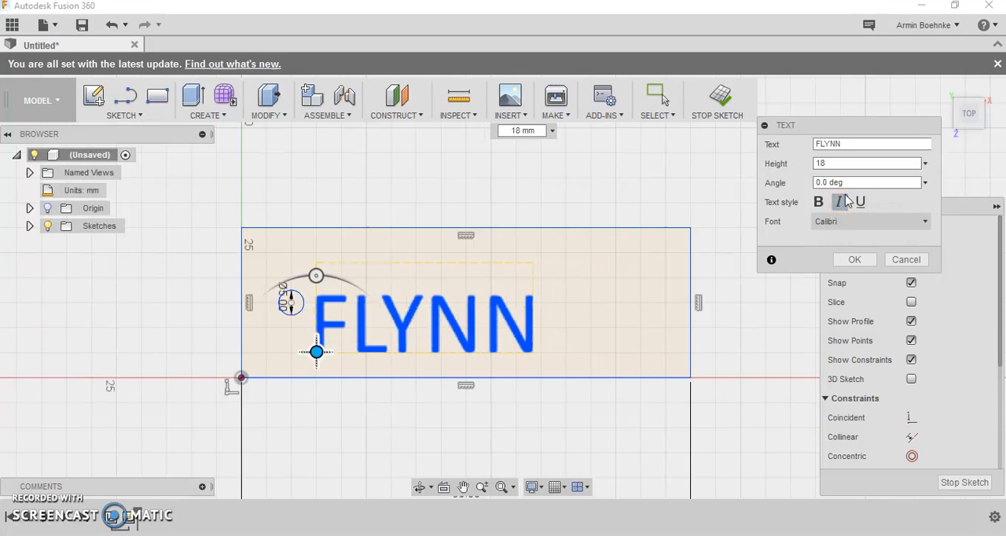
click(863, 261)
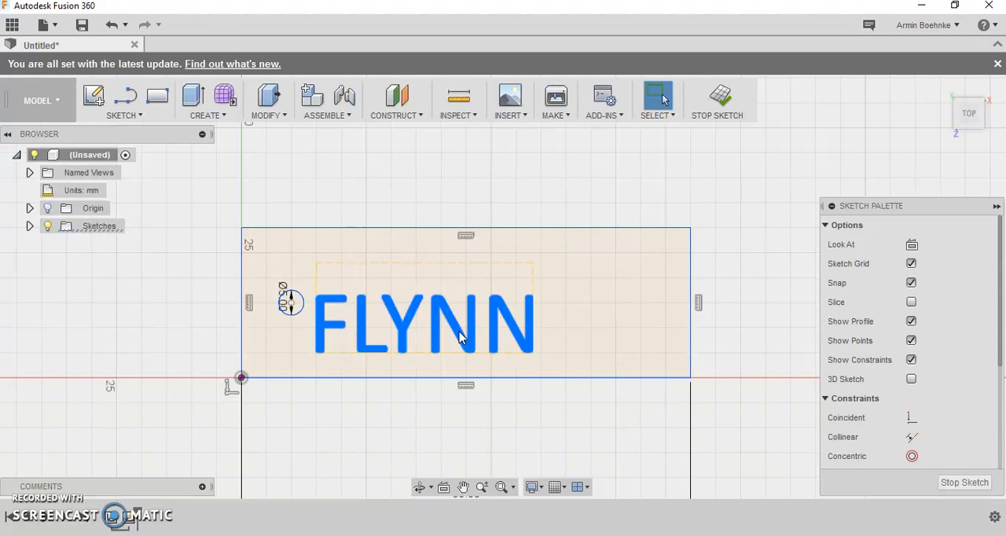
- Expand the list of sketches and open Sketch2, which holds the rectangle, circle and name text, for editing
click(30, 227)
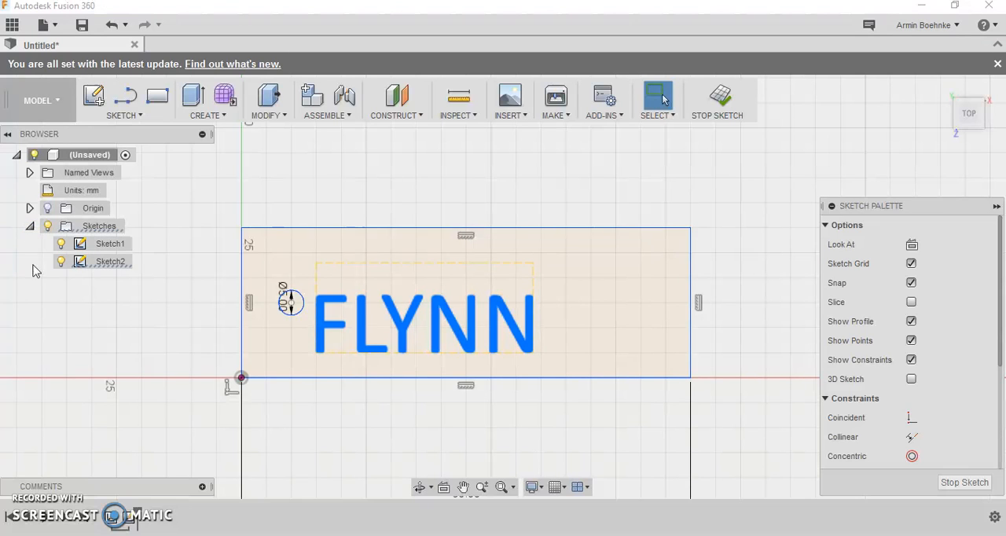
click(110, 262)
click(111, 266)
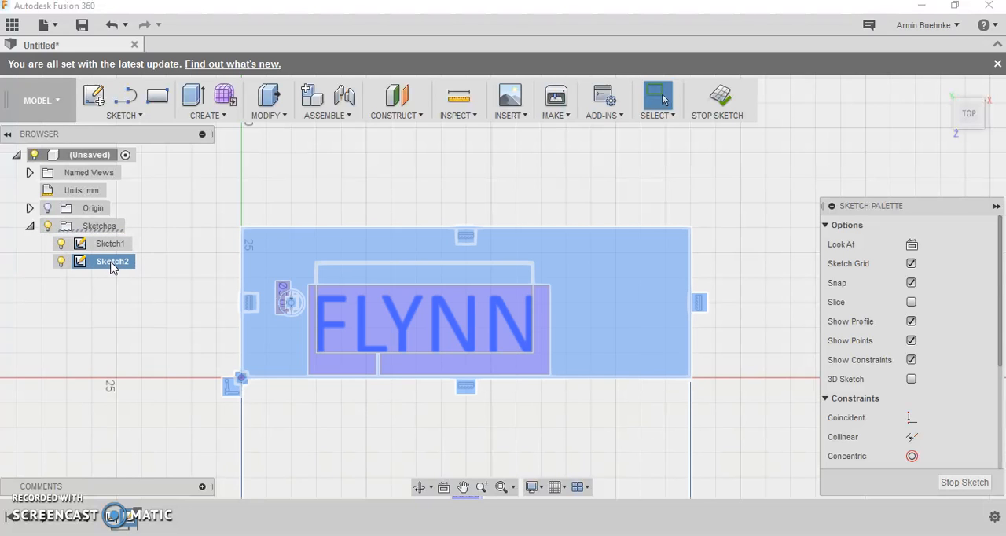
click(112, 267)
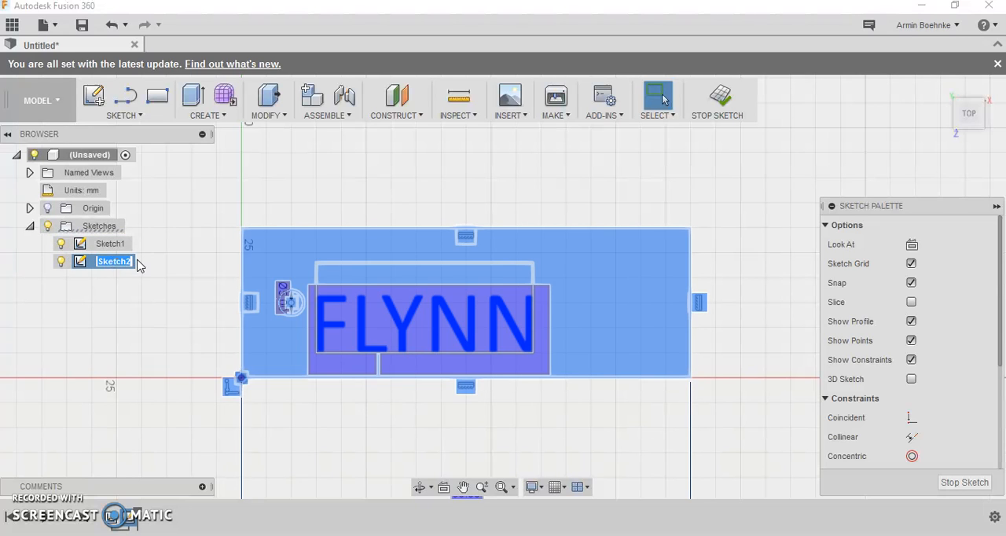
double_click(80, 267)
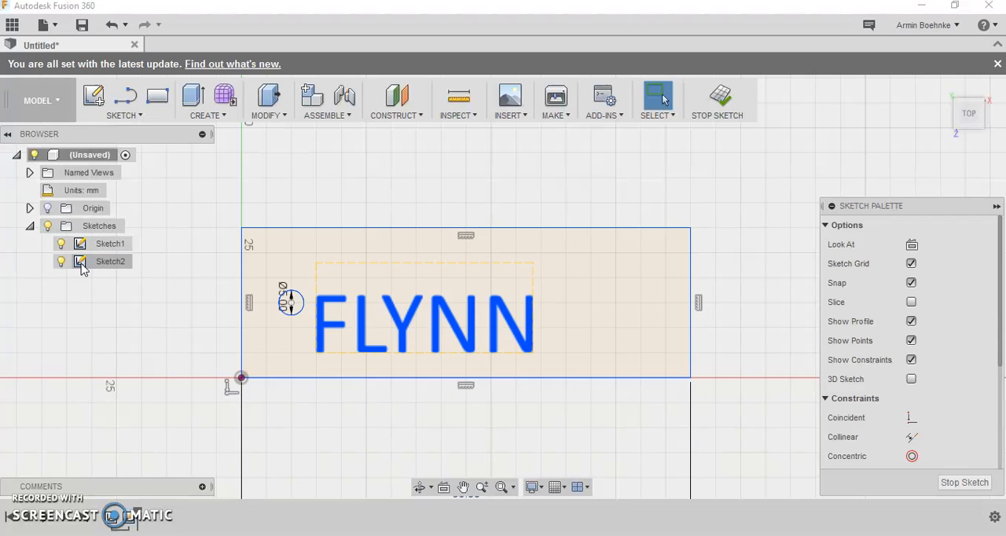
- Edit the name text and set its height to 28 mm so it fills more of the rectangle
double_click(326, 318)
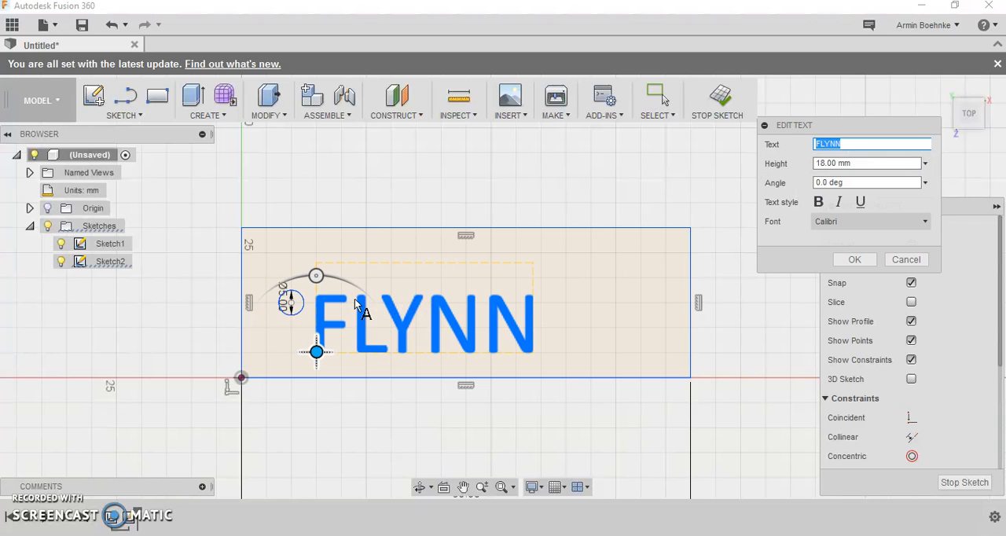
scroll(351, 325, down, 1)
click(856, 163)
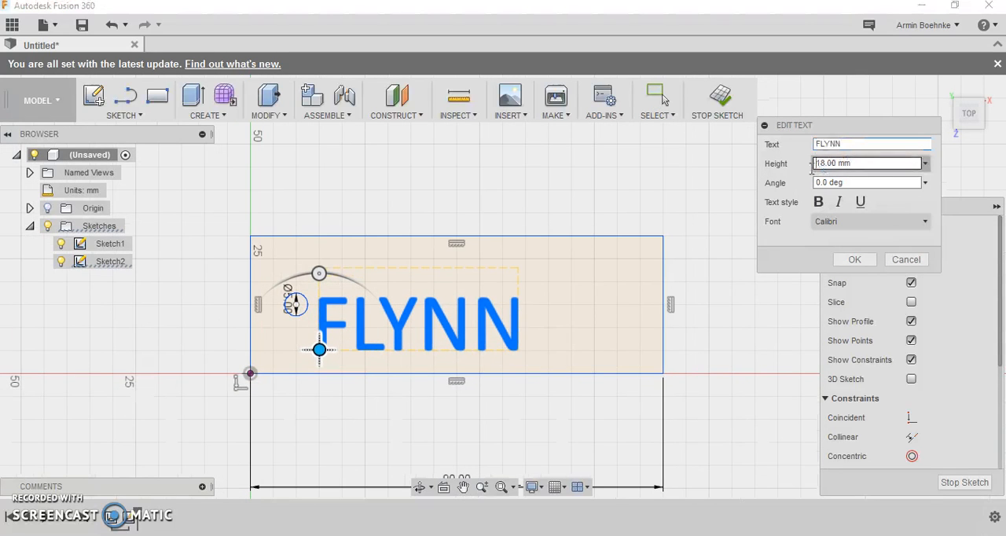
text(30)
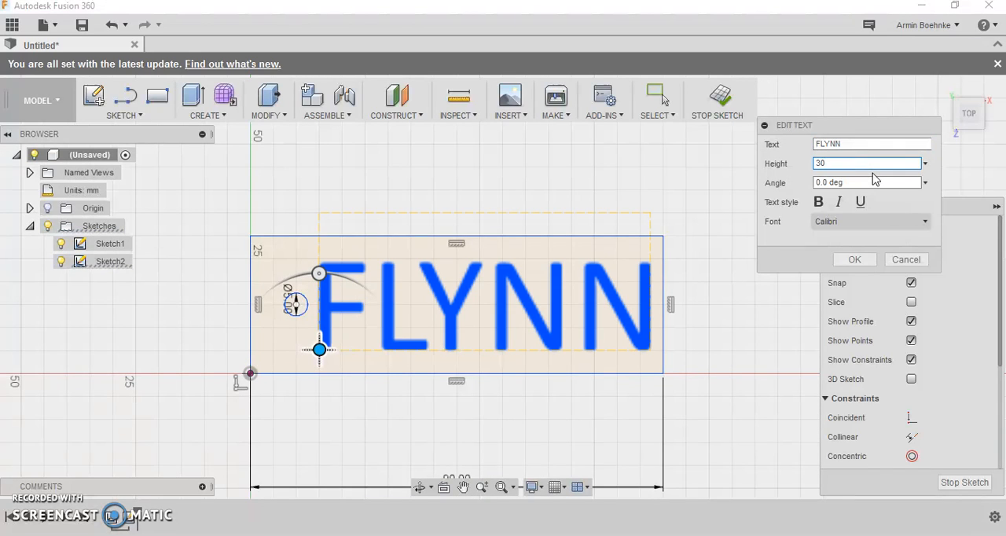
text(5)
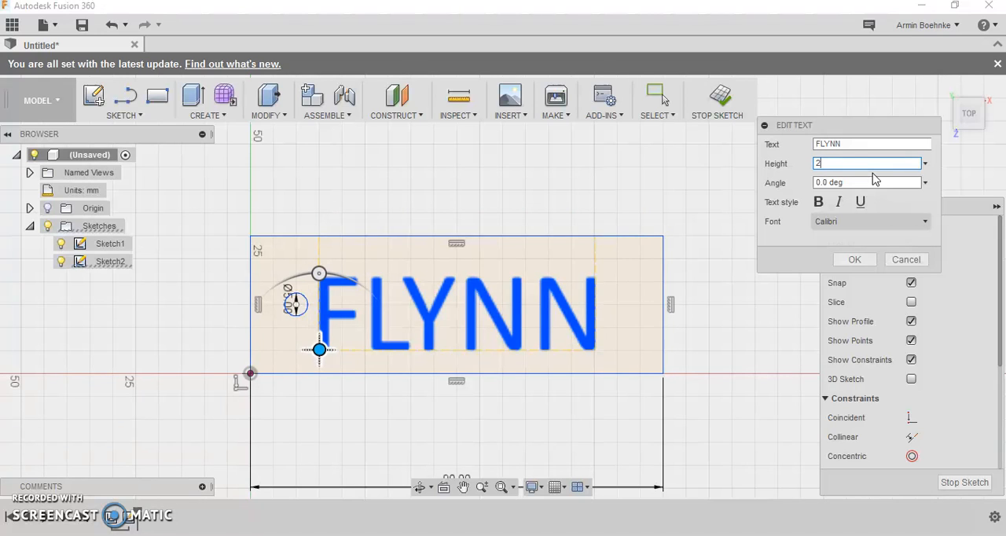
text(8)
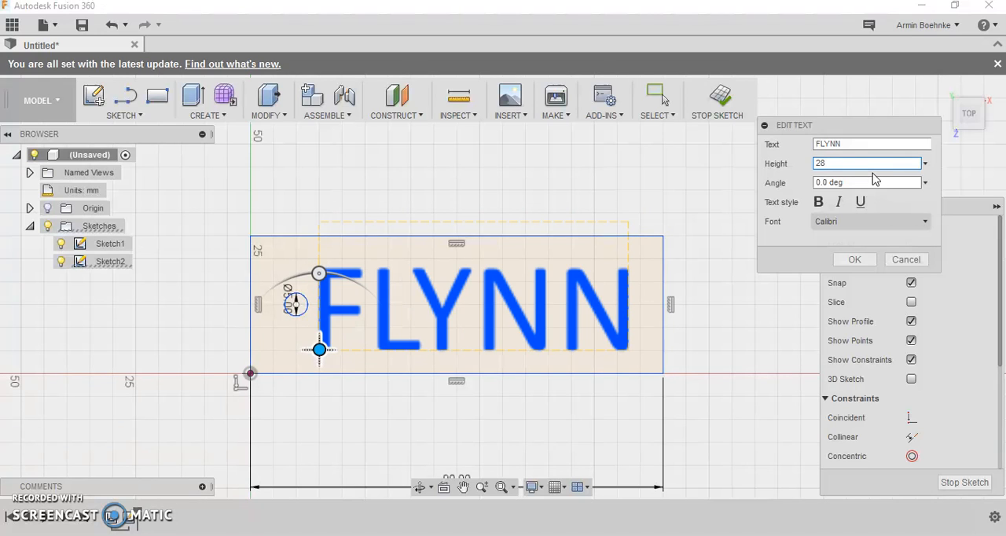
click(864, 260)
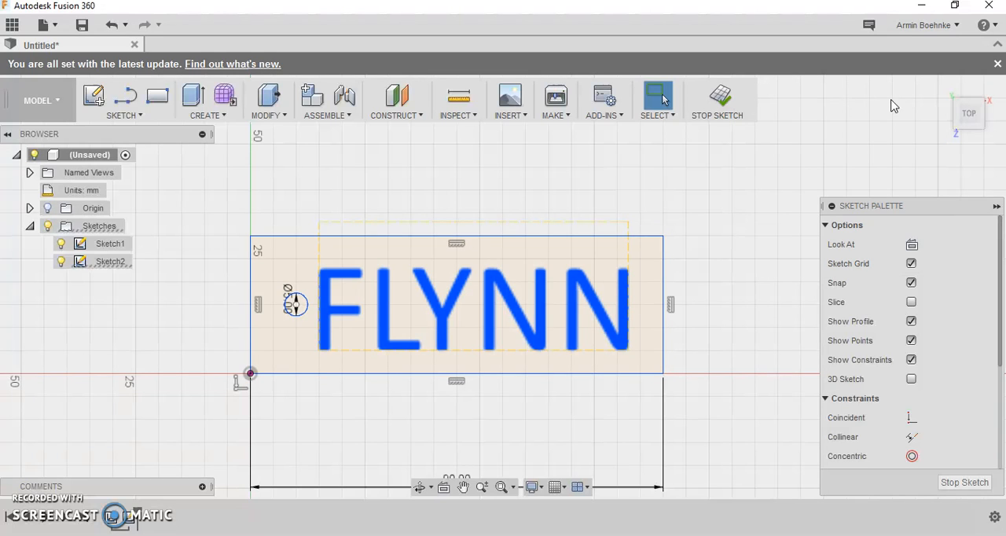
- Finish the sketch containing the rectangle, the hole circle and the name text
click(980, 129)
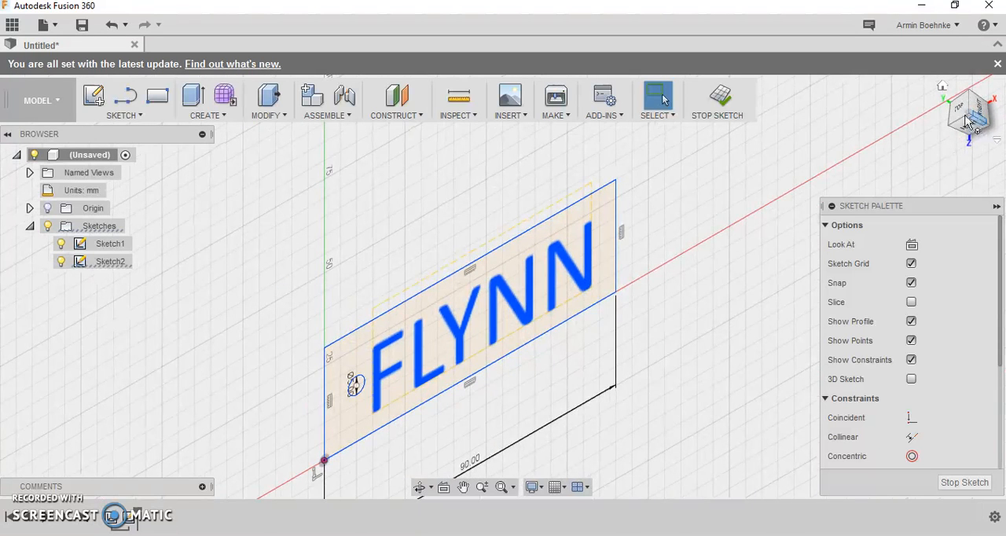
click(959, 112)
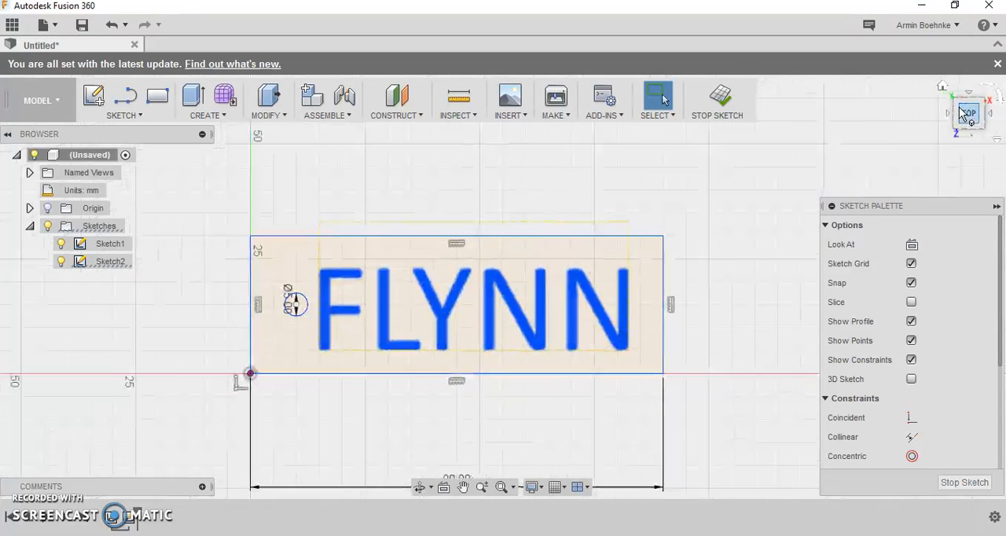
click(968, 128)
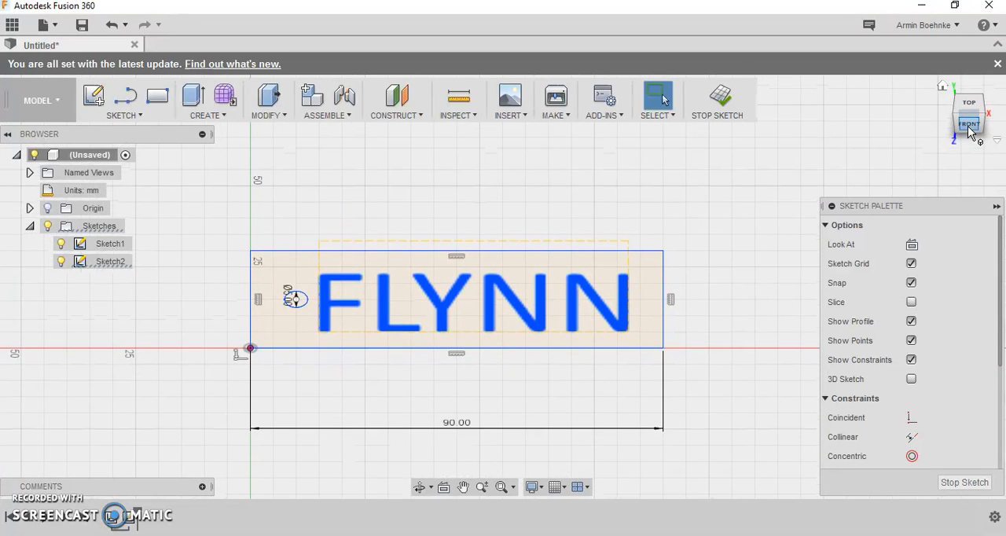
click(969, 110)
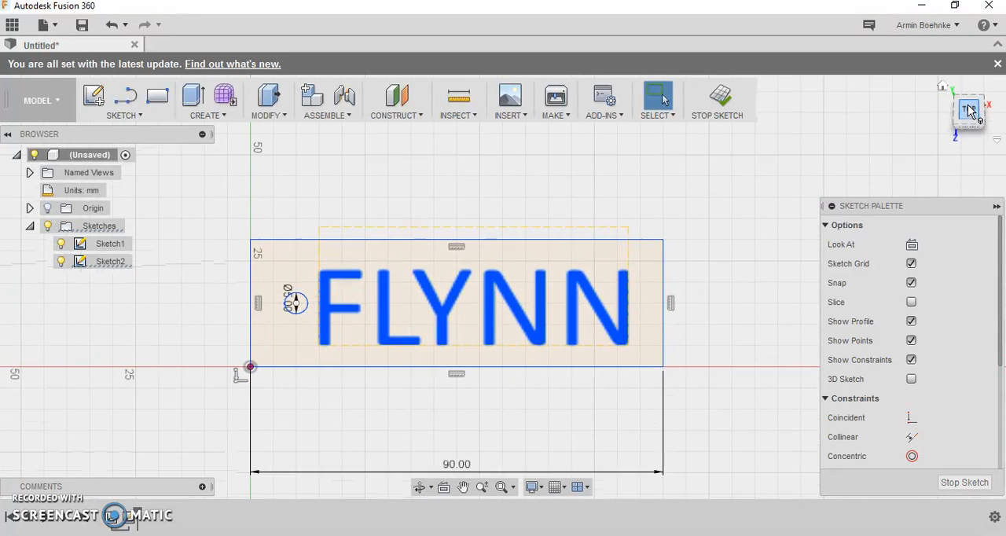
click(943, 88)
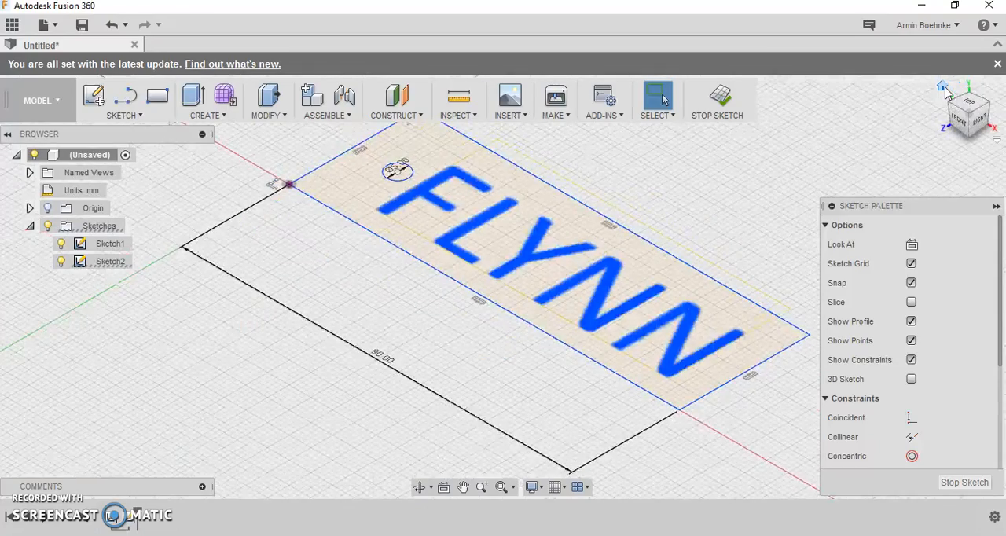
scroll(582, 303, down, 3)
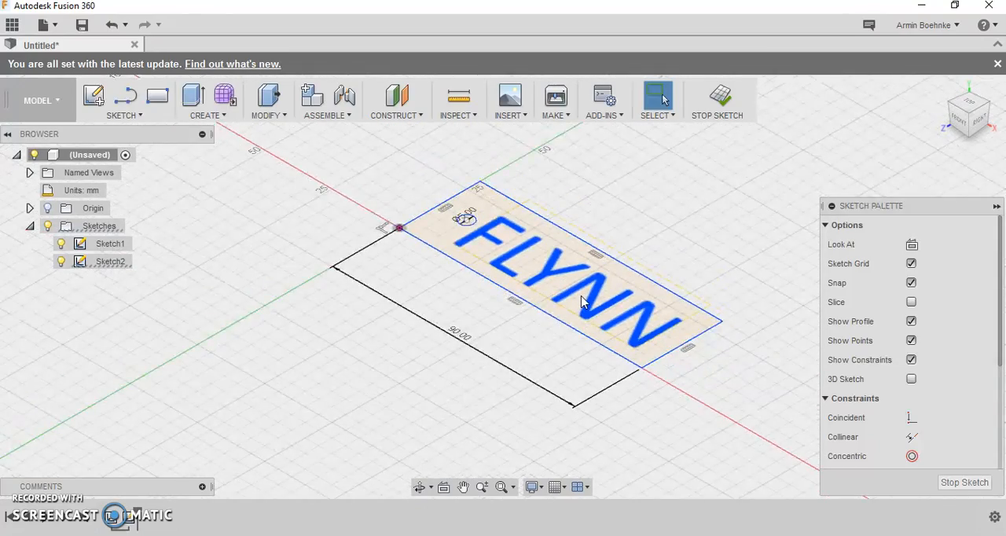
scroll(582, 297, up, 3)
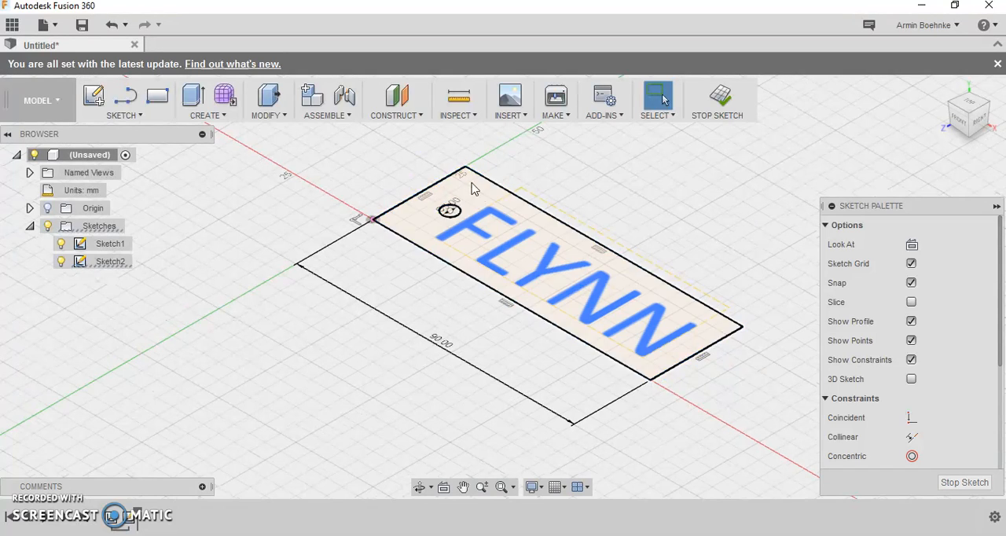
click(718, 101)
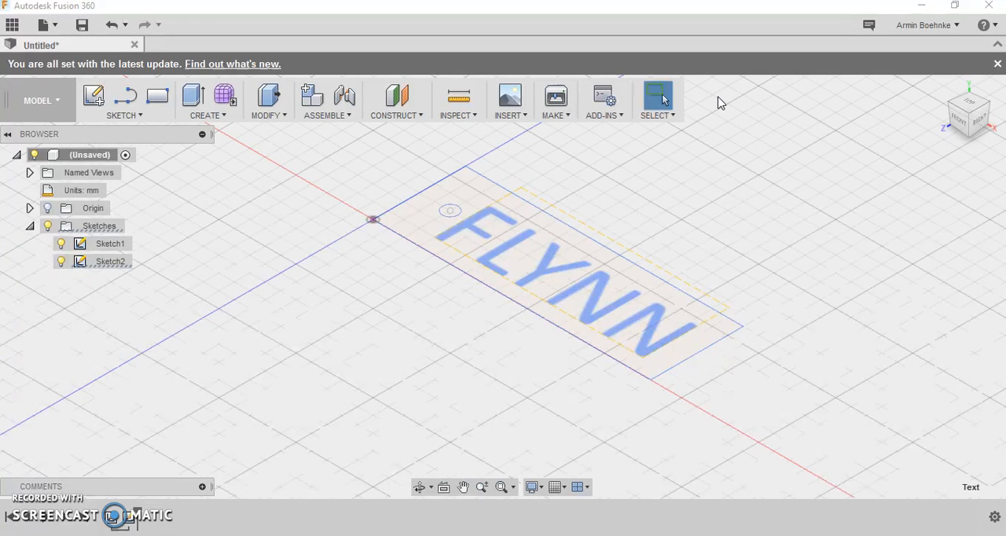
- Extrude the rectangle profile together with the name text by 4 mm as a new body, leaving the circle open as a hole
click(970, 102)
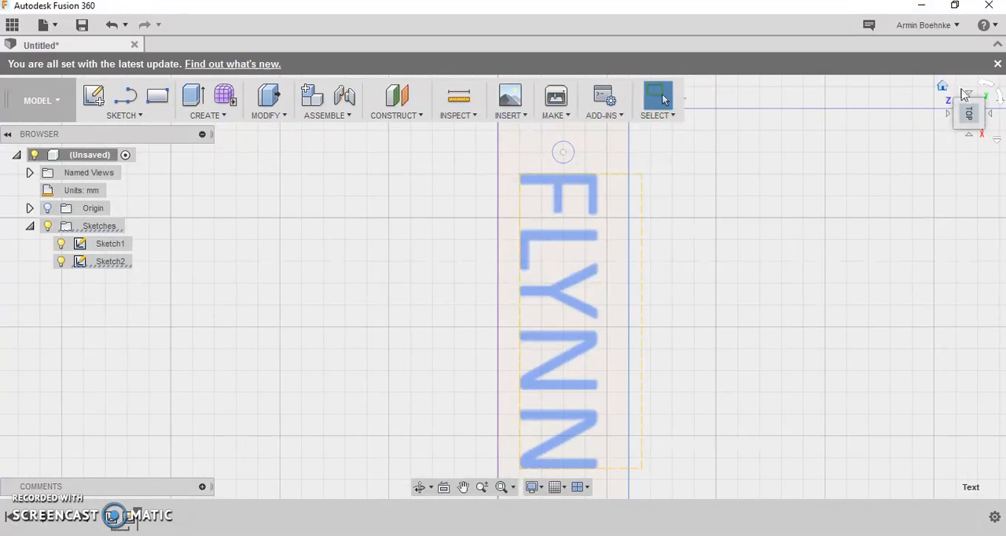
click(988, 85)
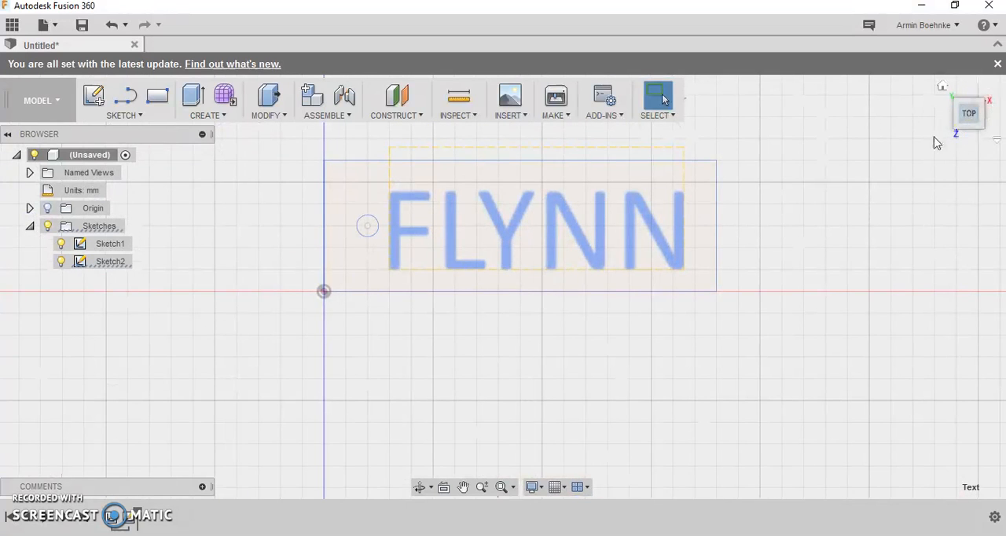
click(211, 116)
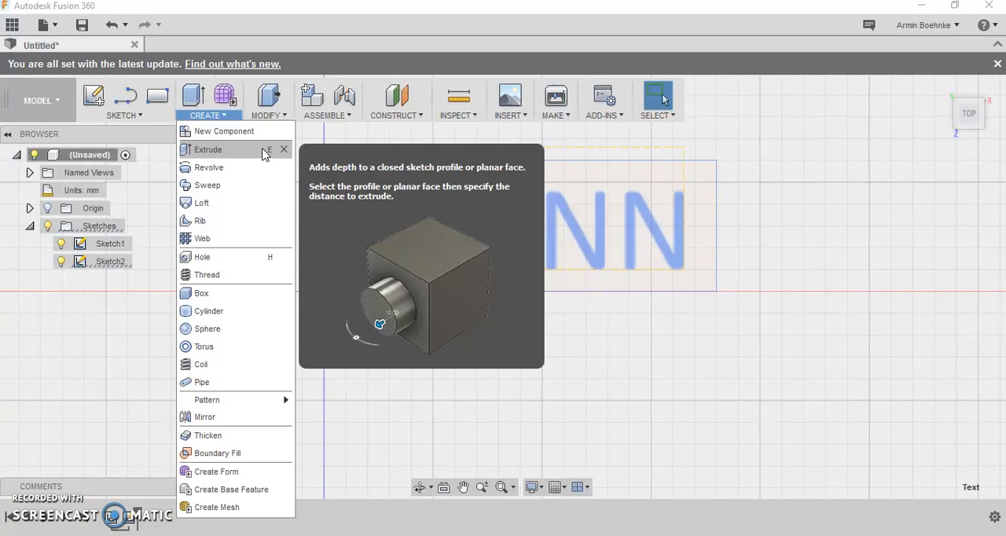
click(264, 150)
click(353, 167)
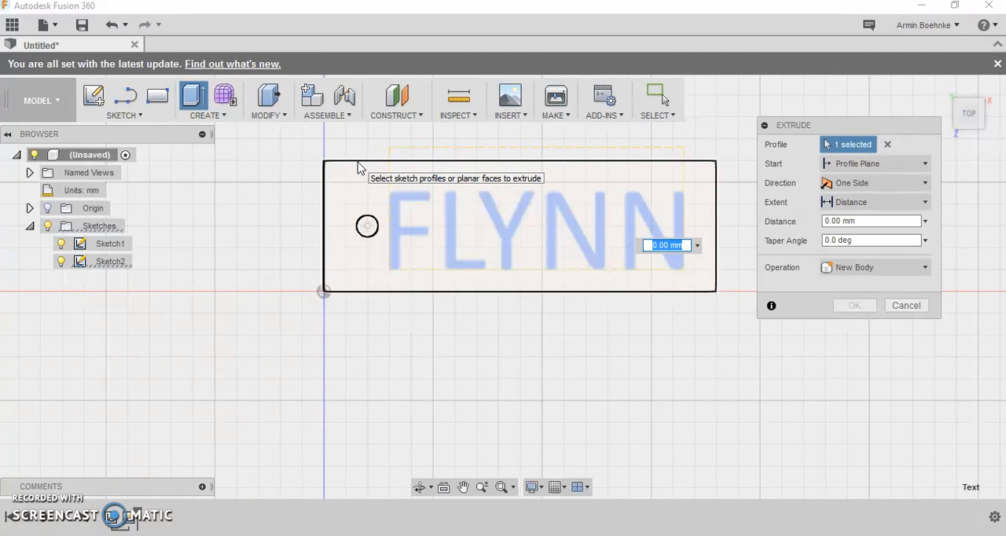
click(358, 166)
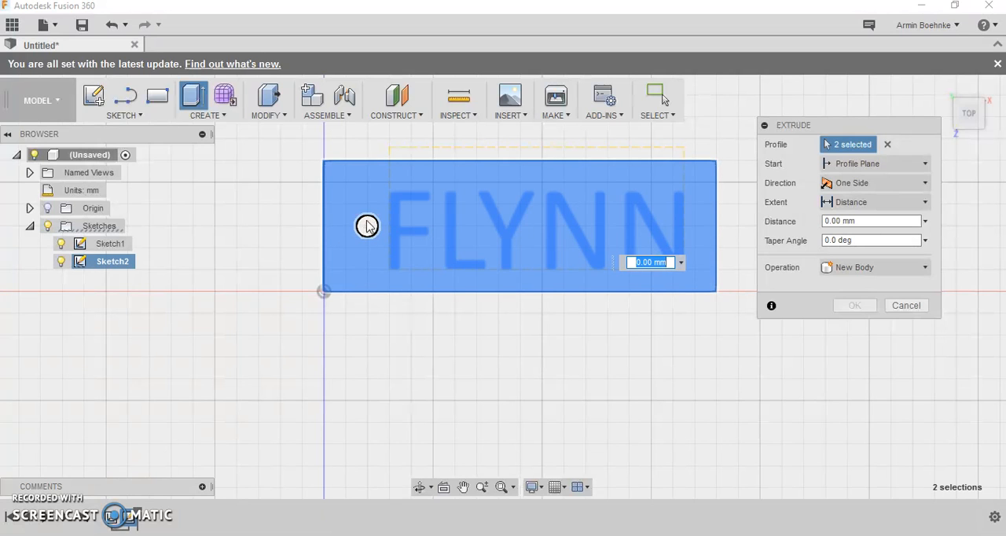
click(980, 104)
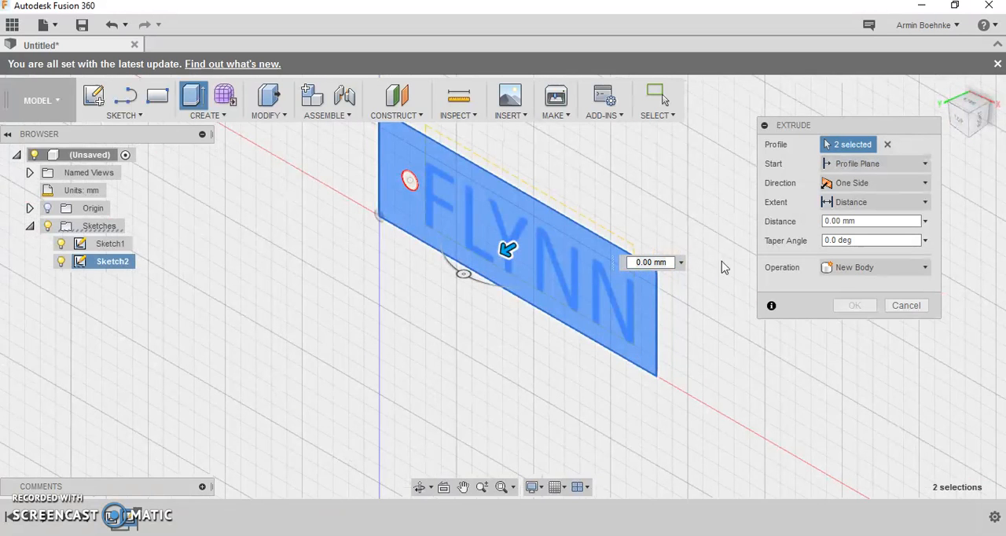
drag(506, 252, 464, 266)
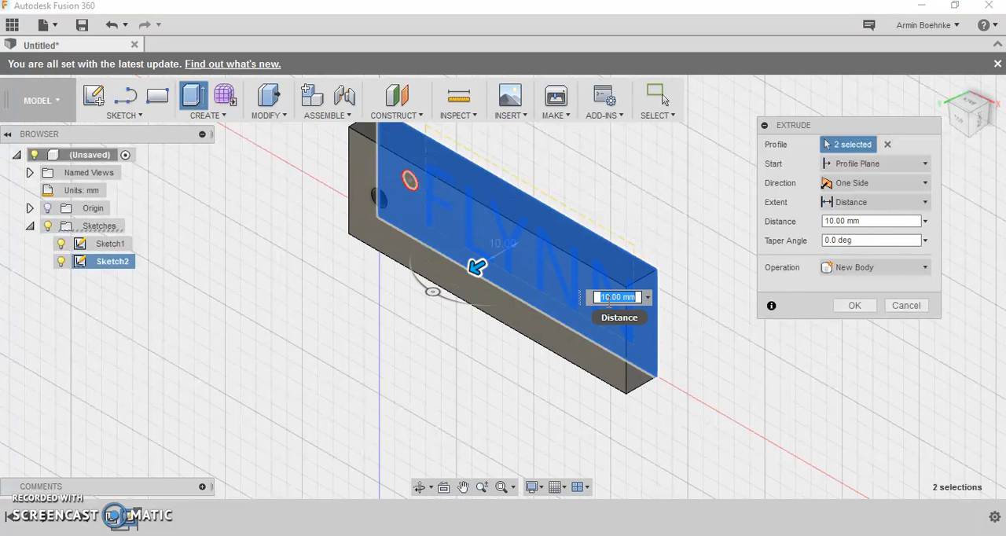
text(4)
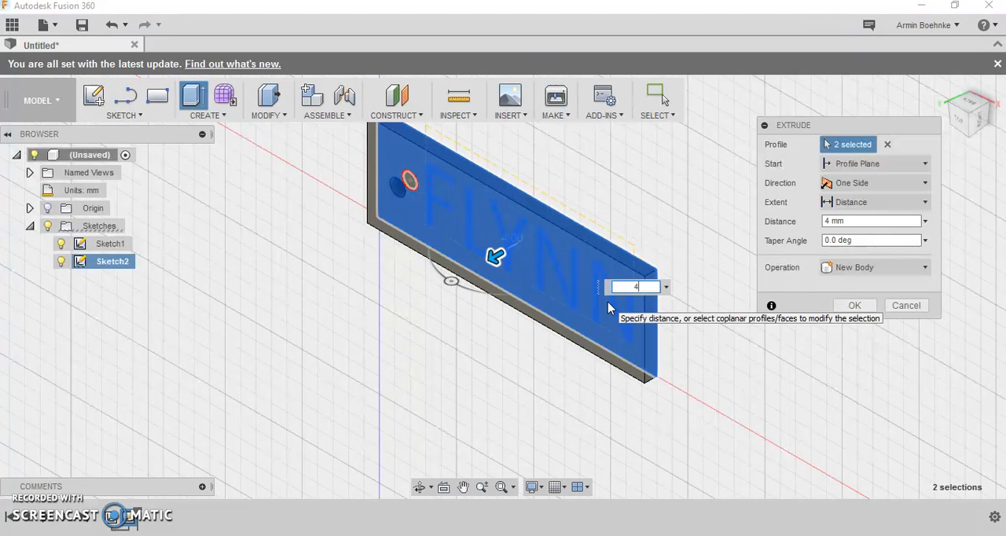
key(Return)
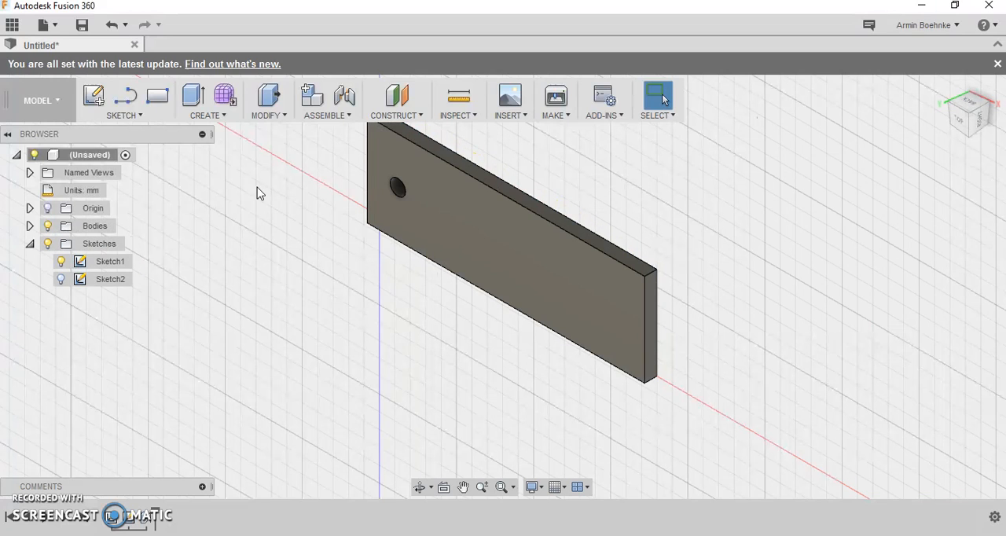
- Hide Sketch1 and show Sketch2 so the name text can be selected on the extruded plate
click(990, 120)
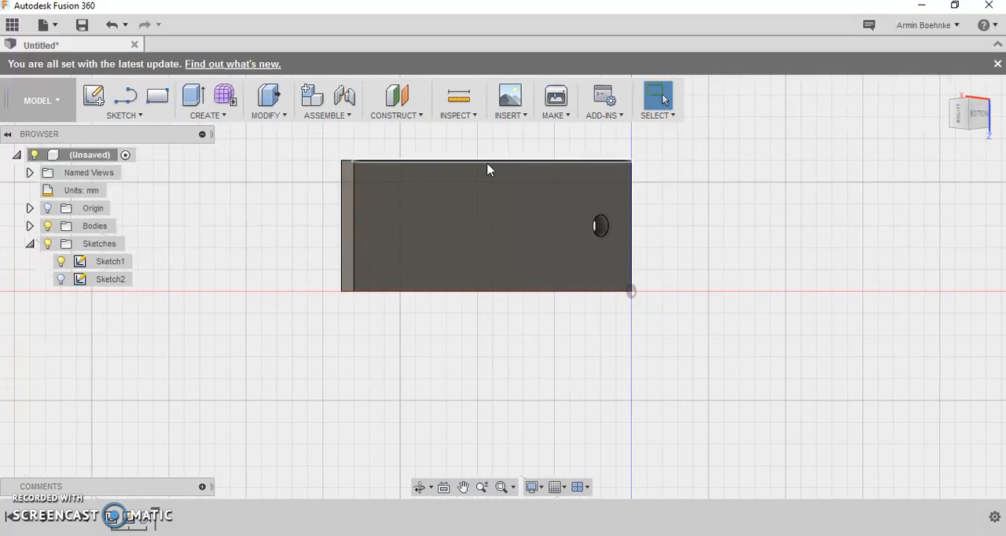
click(62, 281)
click(63, 280)
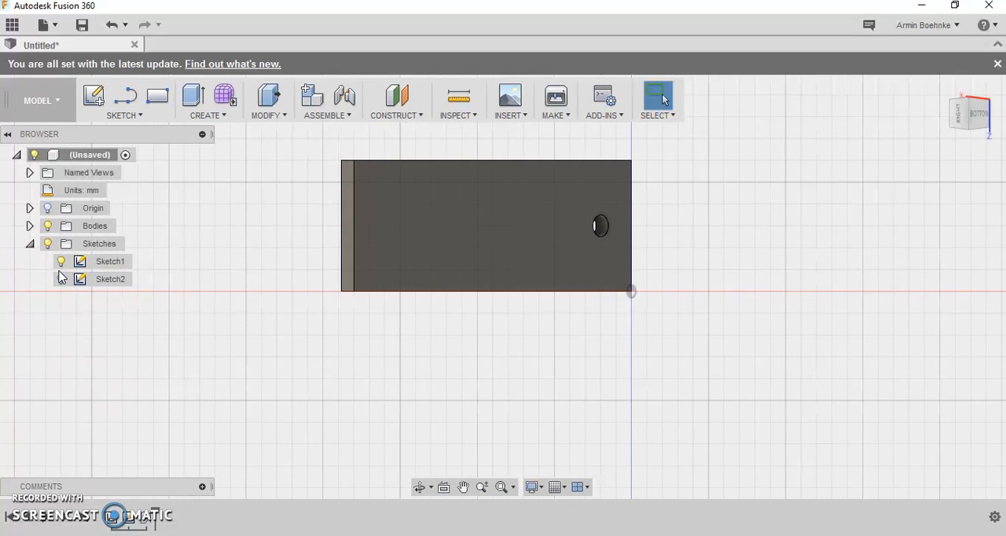
click(29, 243)
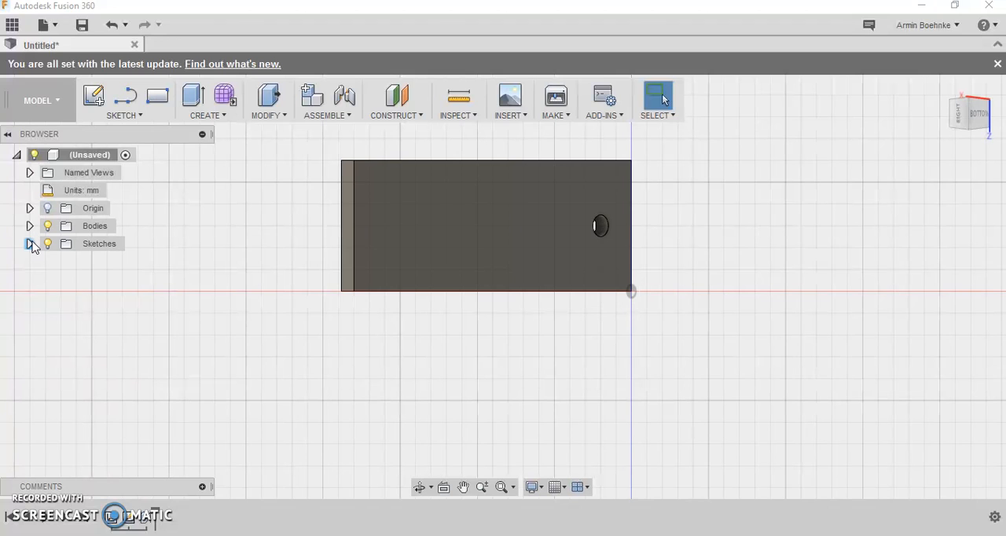
click(30, 244)
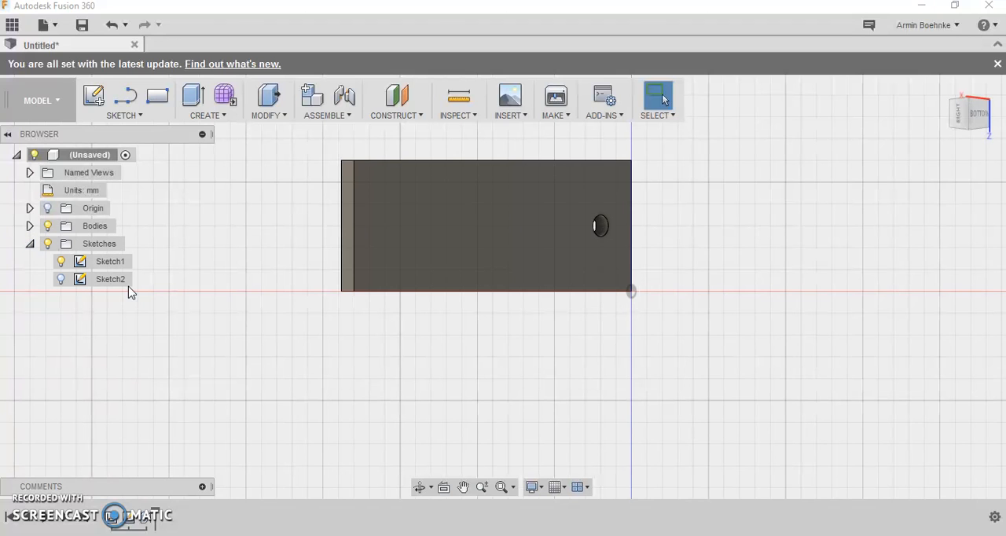
click(62, 262)
click(62, 280)
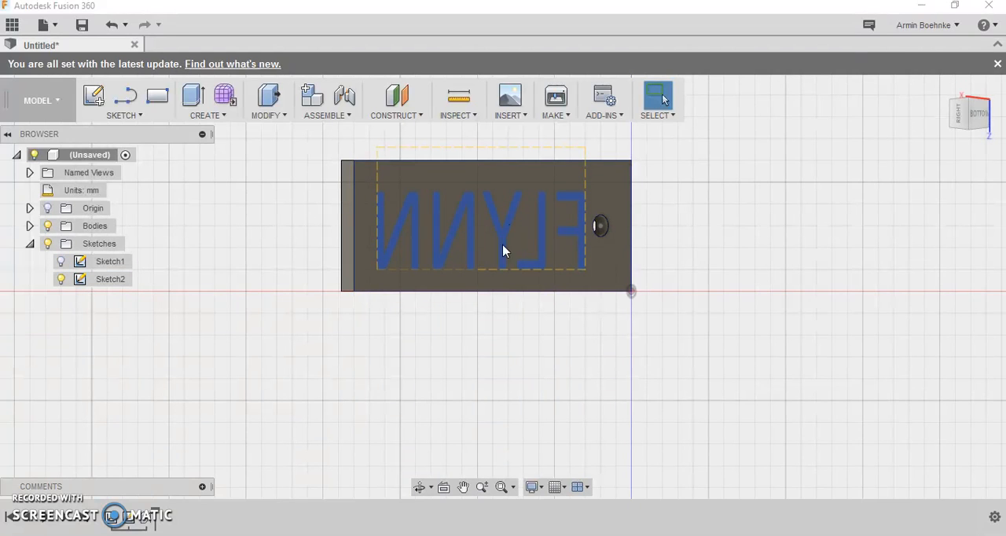
- Set up an extrusion of the name text from Sketch2 as a cut into the plate with a distance of 4 mm
click(208, 119)
click(202, 139)
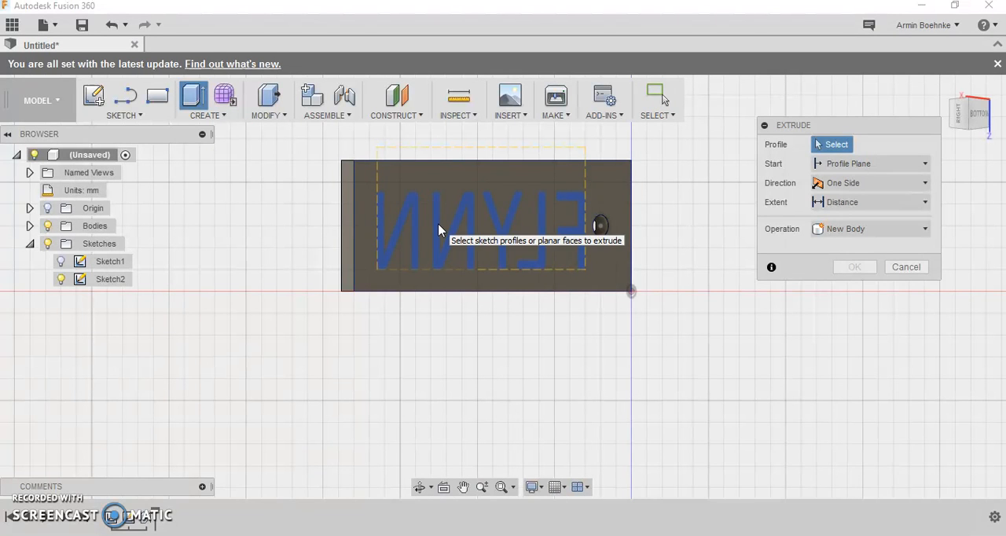
click(384, 233)
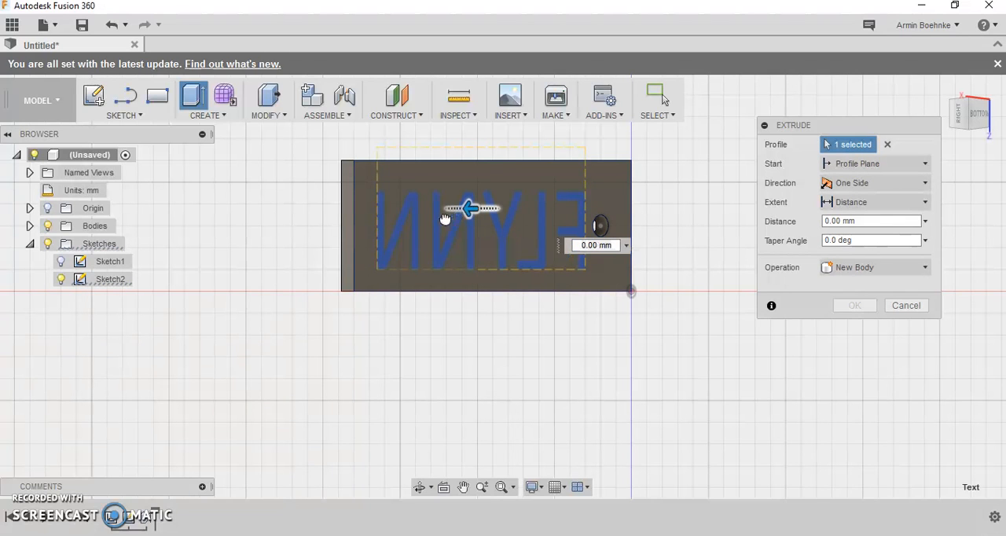
drag(437, 220, 421, 220)
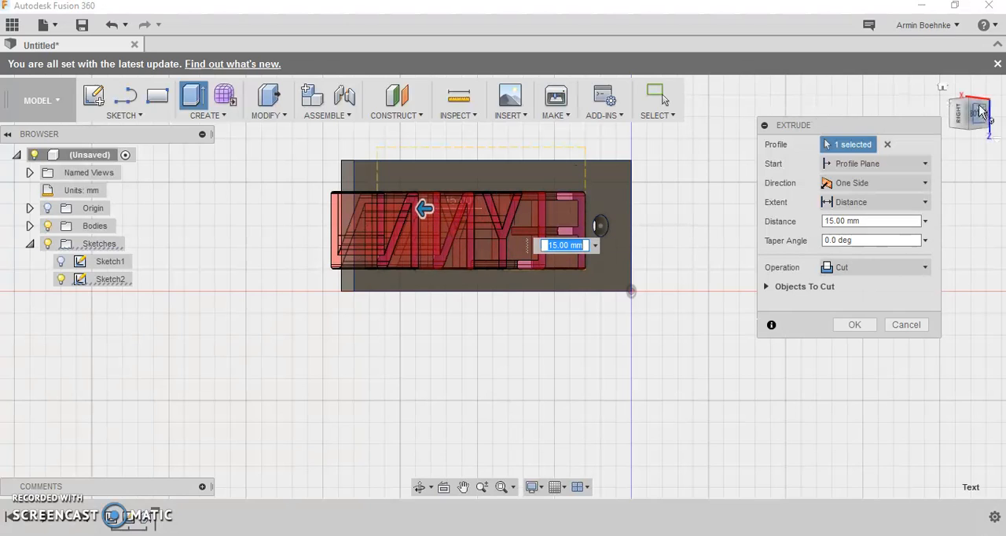
click(942, 86)
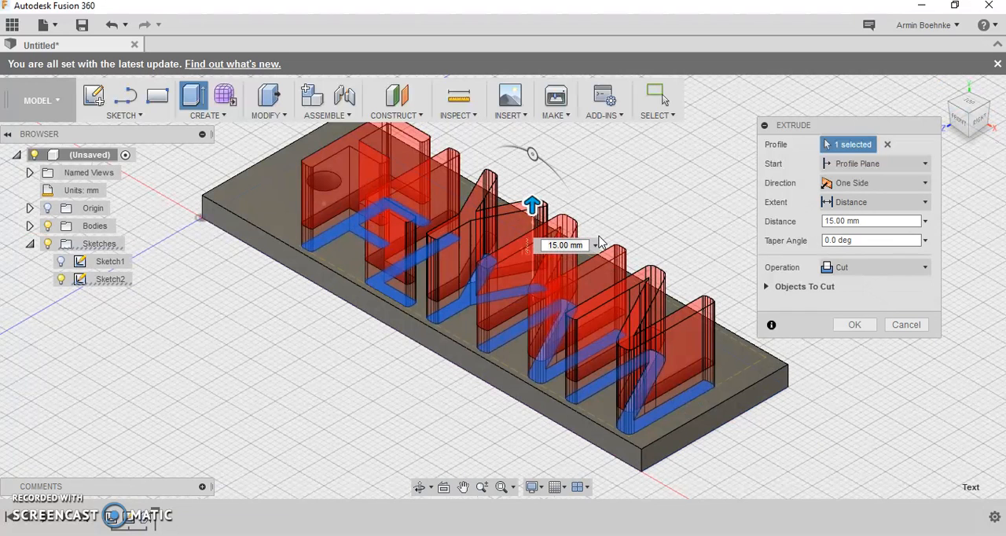
drag(585, 245, 533, 246)
text(4)
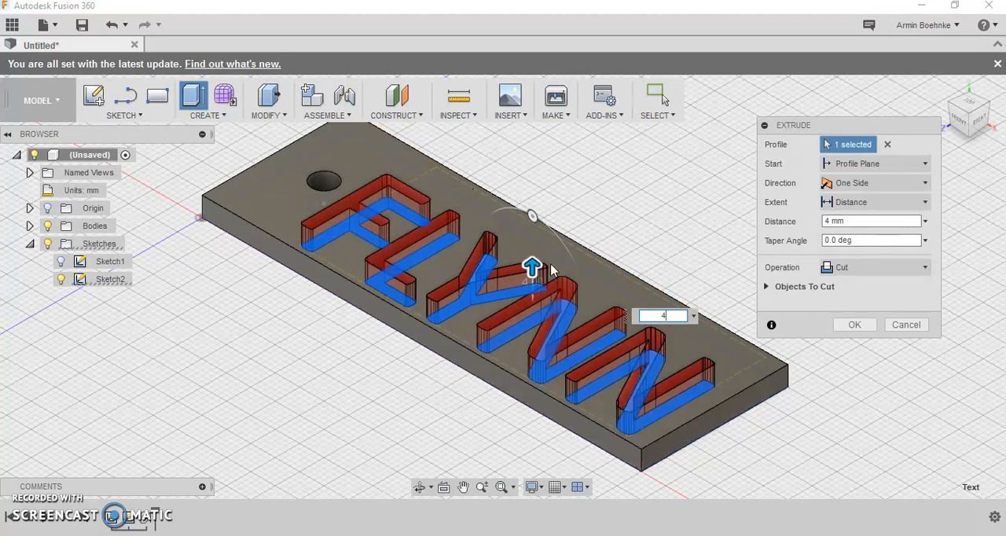
- Change the text cut's extent to All, keep the Cut operation and complete the extrusion through the plate
drag(526, 246, 531, 211)
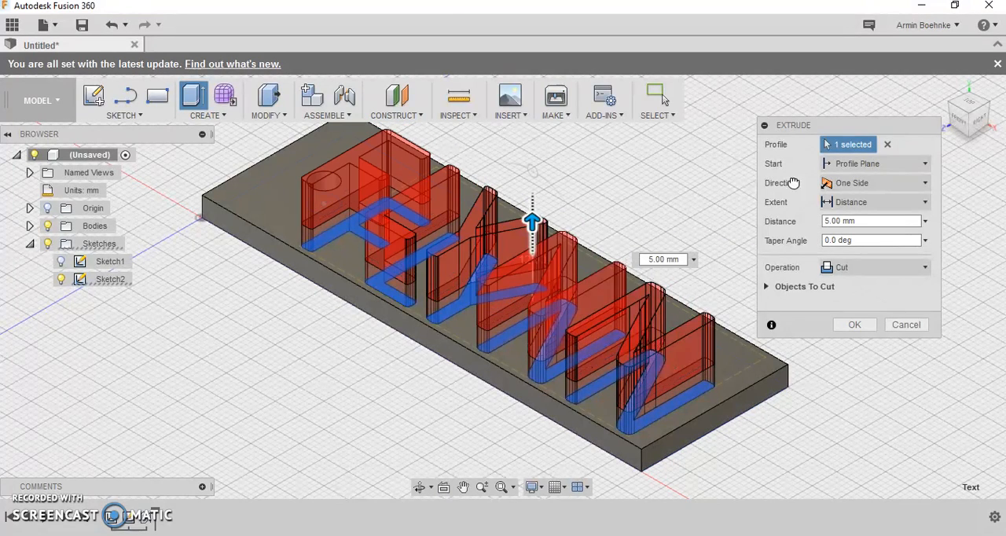
click(925, 203)
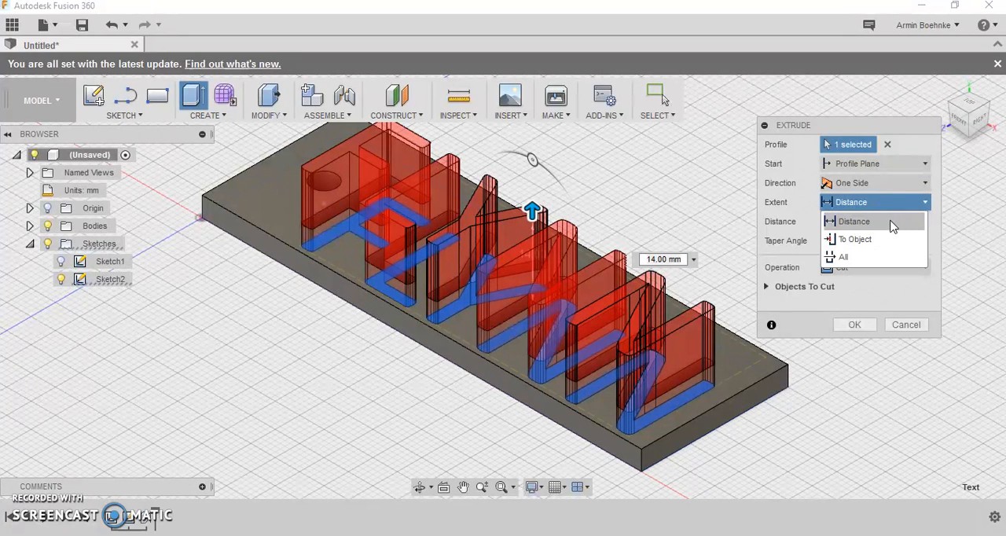
click(858, 257)
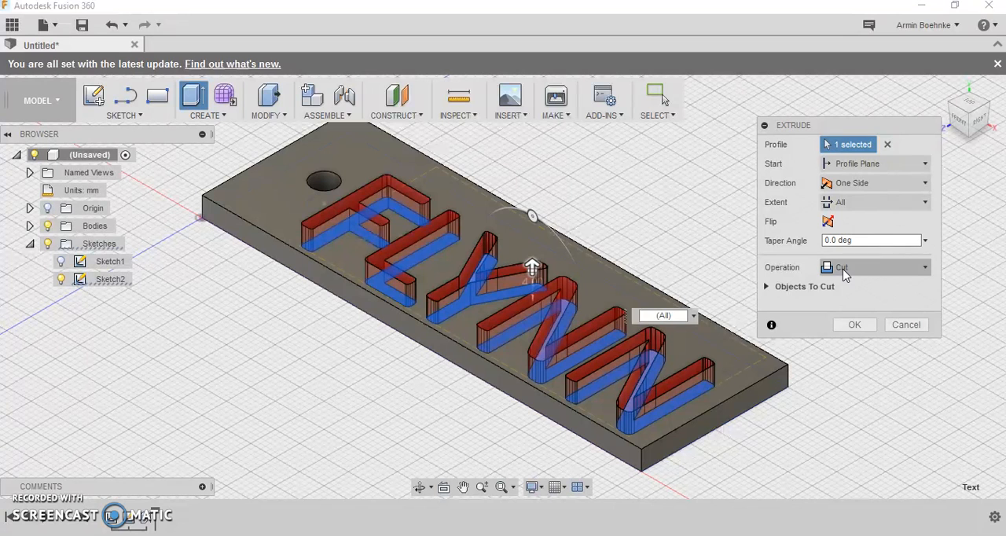
click(930, 271)
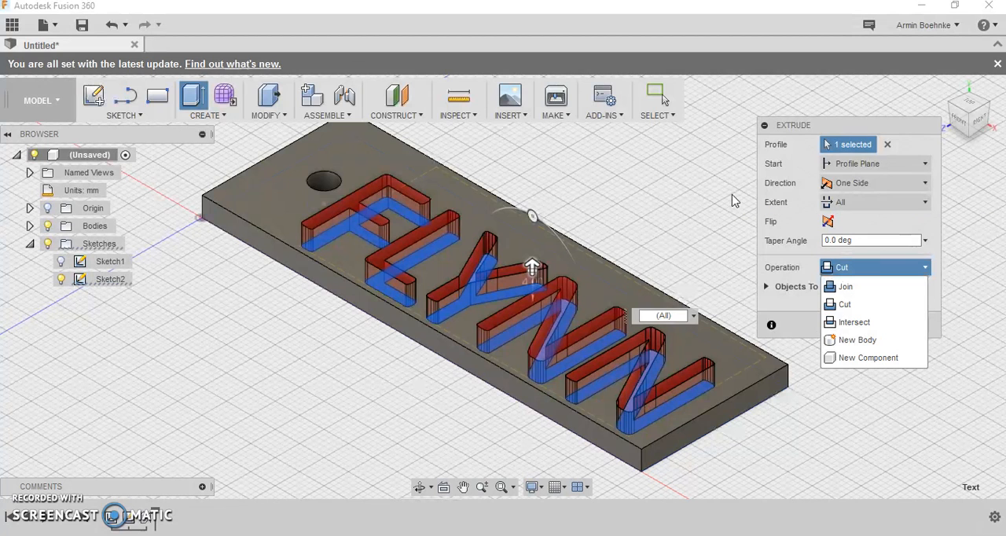
click(688, 192)
click(858, 325)
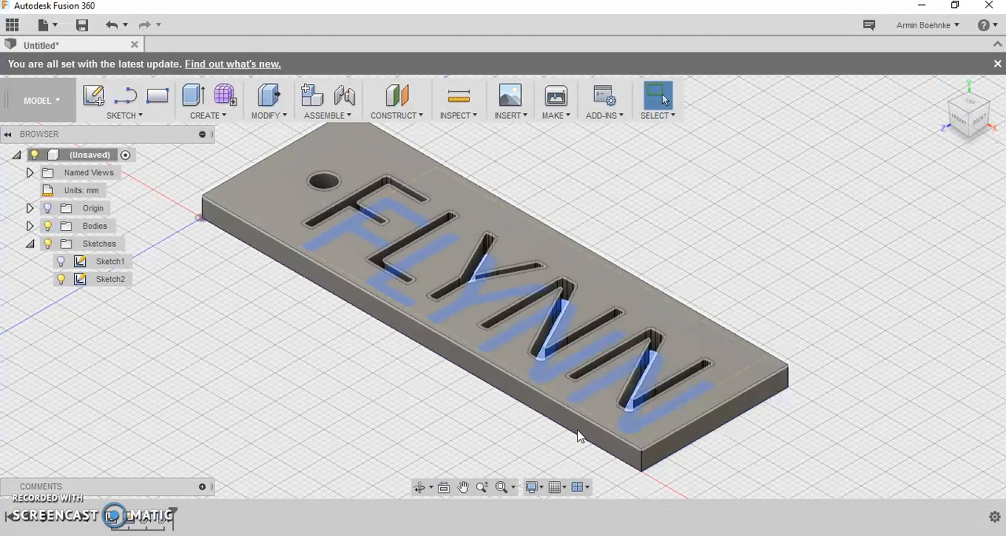
- Hide Sketch2 and collapse the Sketches folder
click(61, 279)
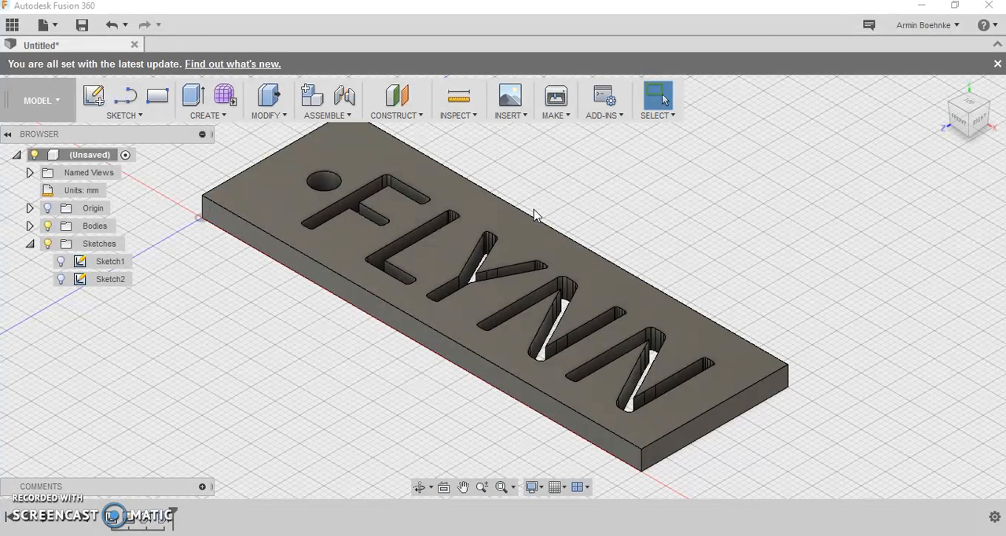
click(62, 262)
click(68, 266)
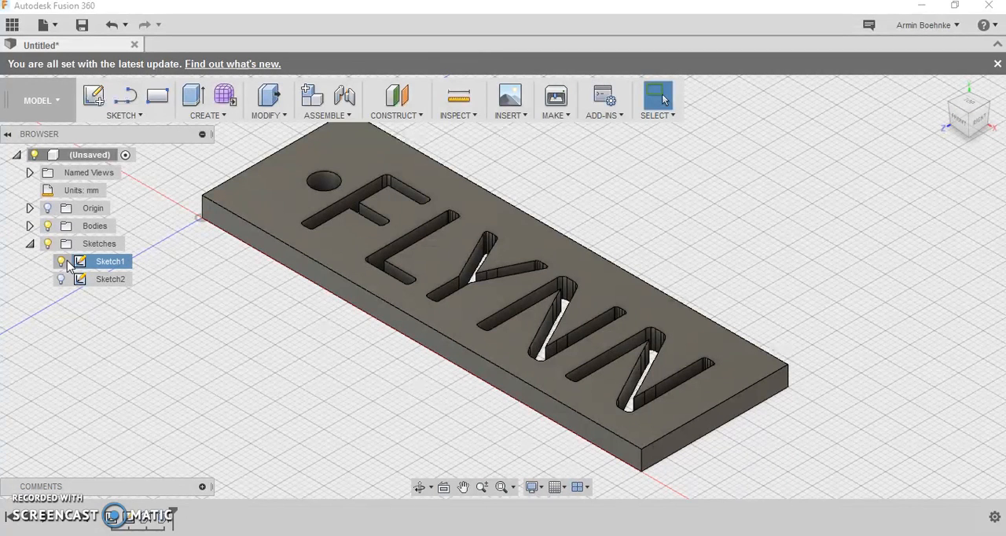
click(30, 244)
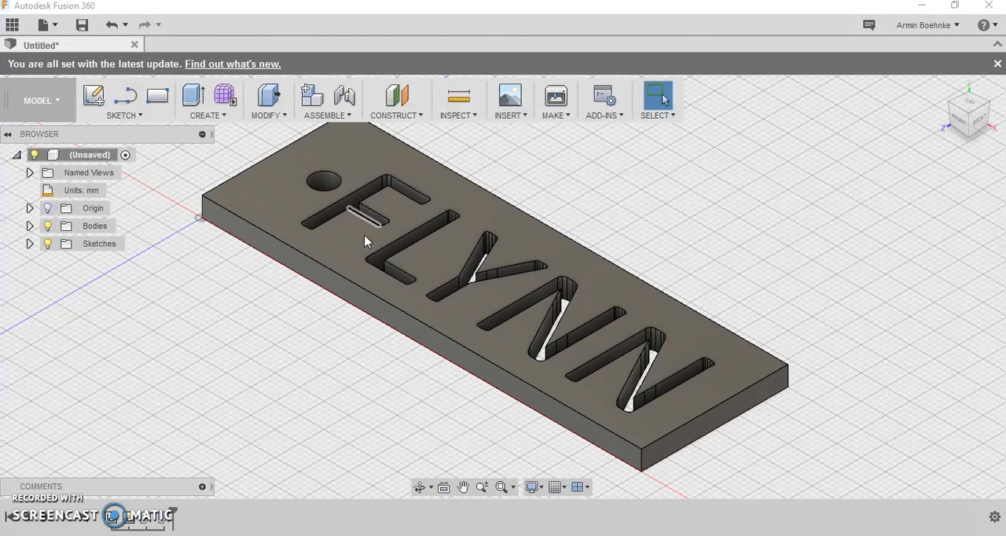
- Fillet the four vertical corner edges of the plate with a constant radius of 5 mm
click(272, 118)
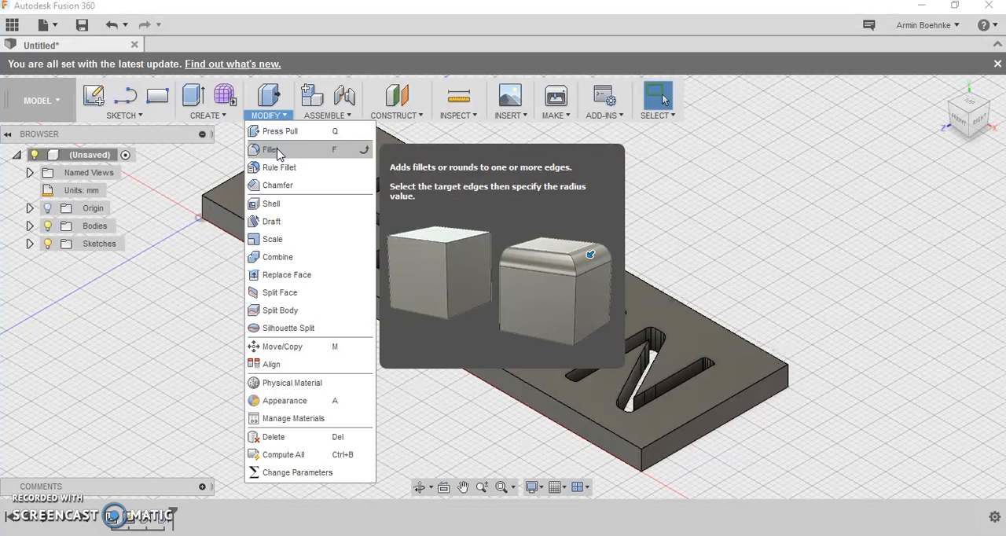
click(279, 150)
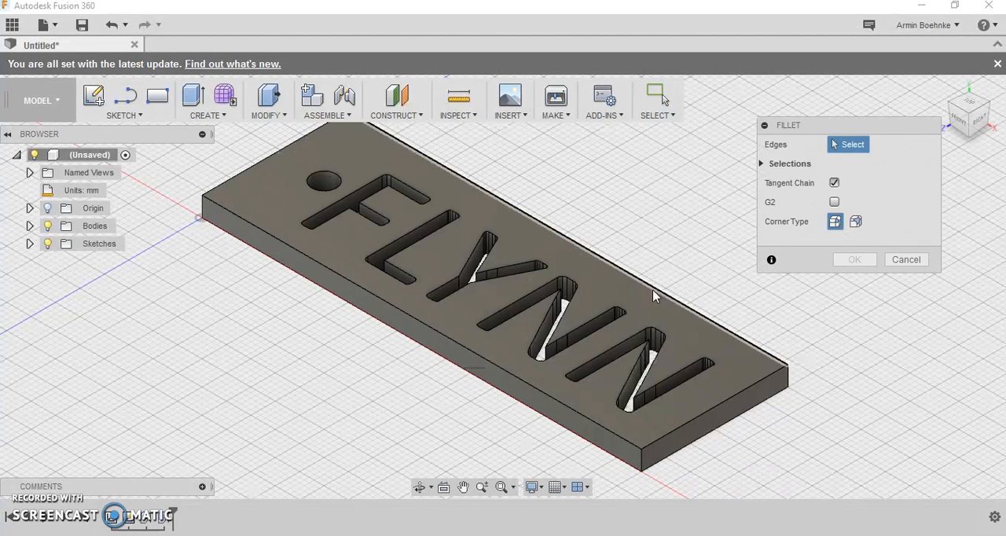
click(787, 381)
click(641, 462)
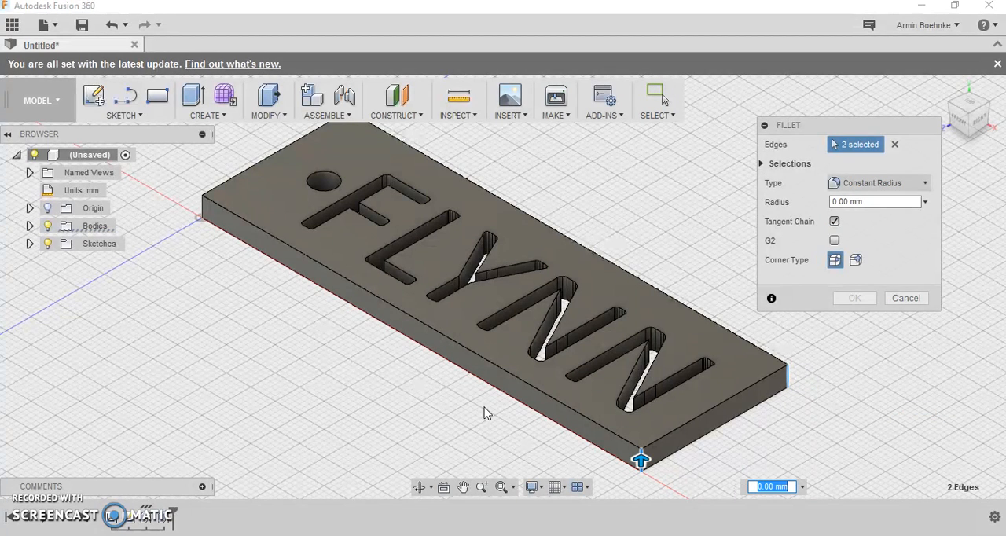
click(202, 208)
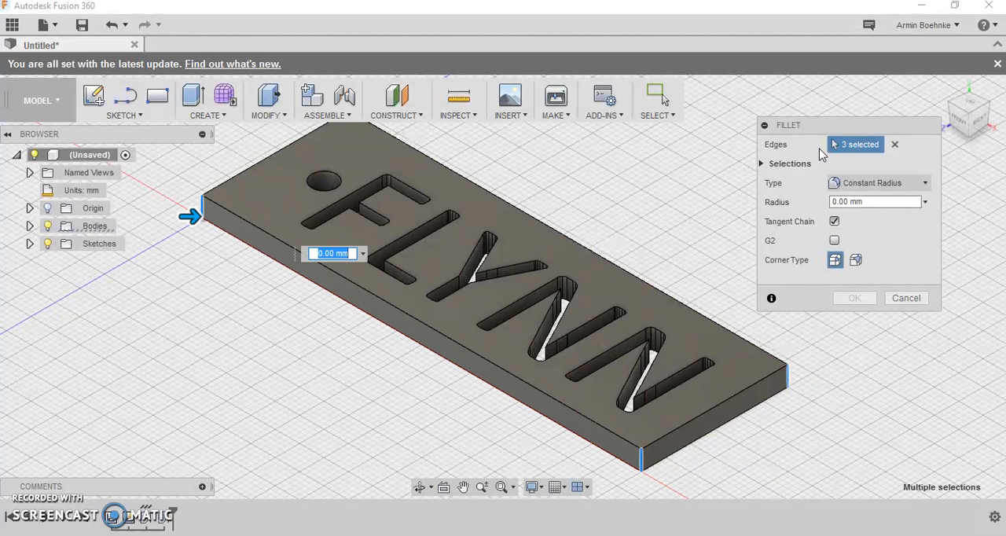
click(967, 94)
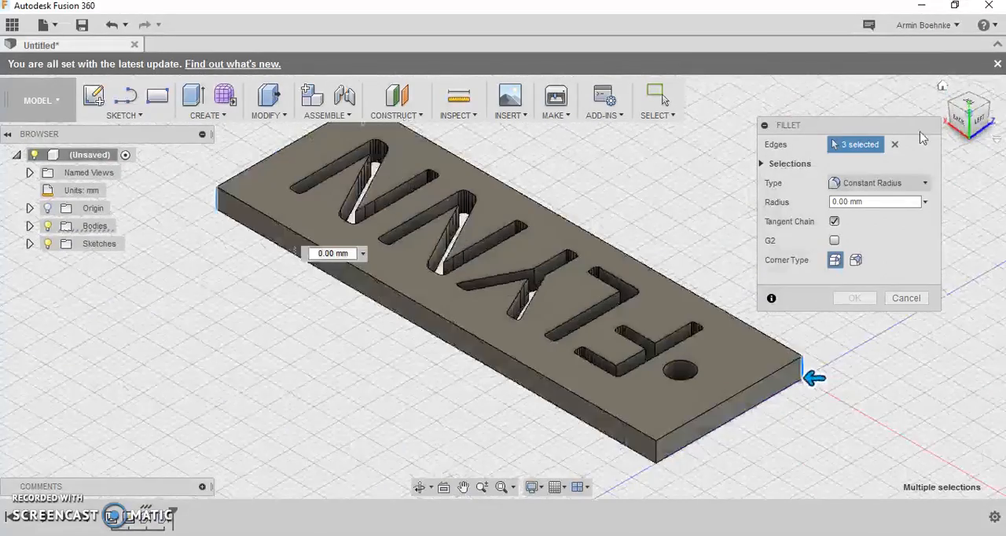
click(657, 455)
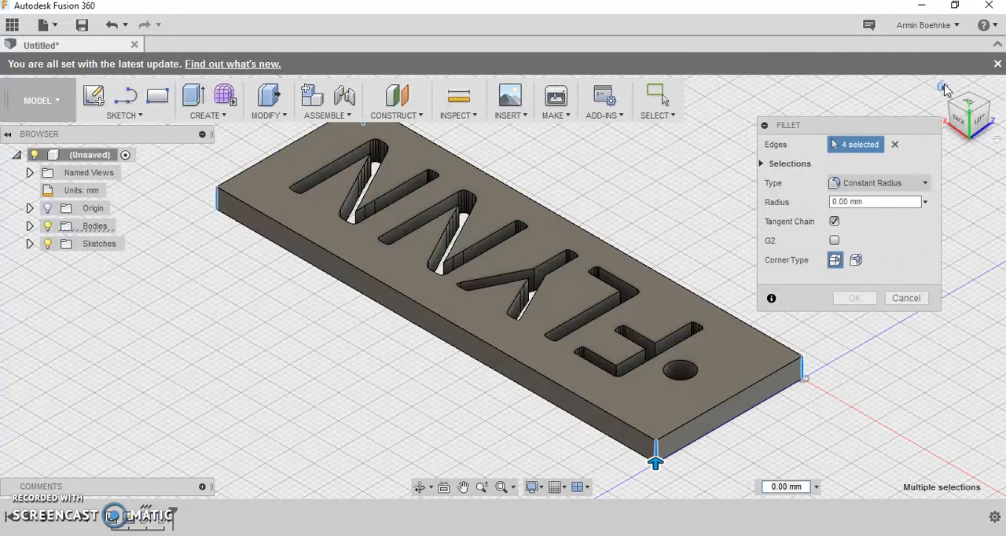
click(945, 140)
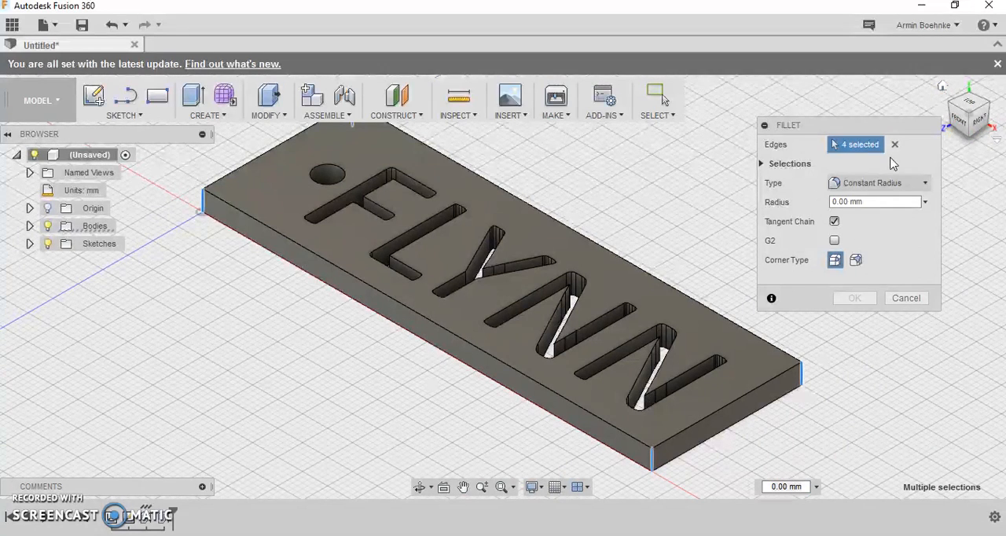
double_click(846, 201)
drag(846, 201, 910, 194)
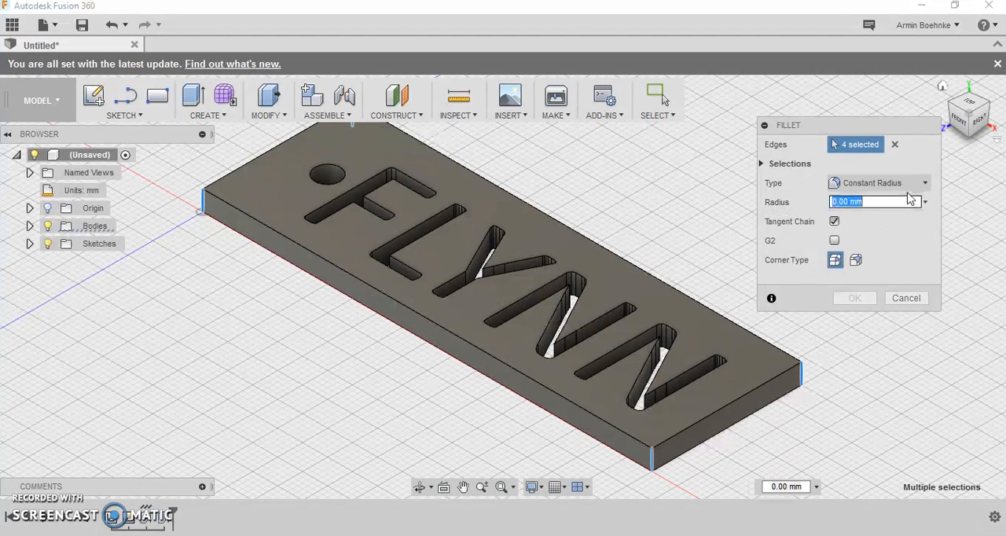
text(5)
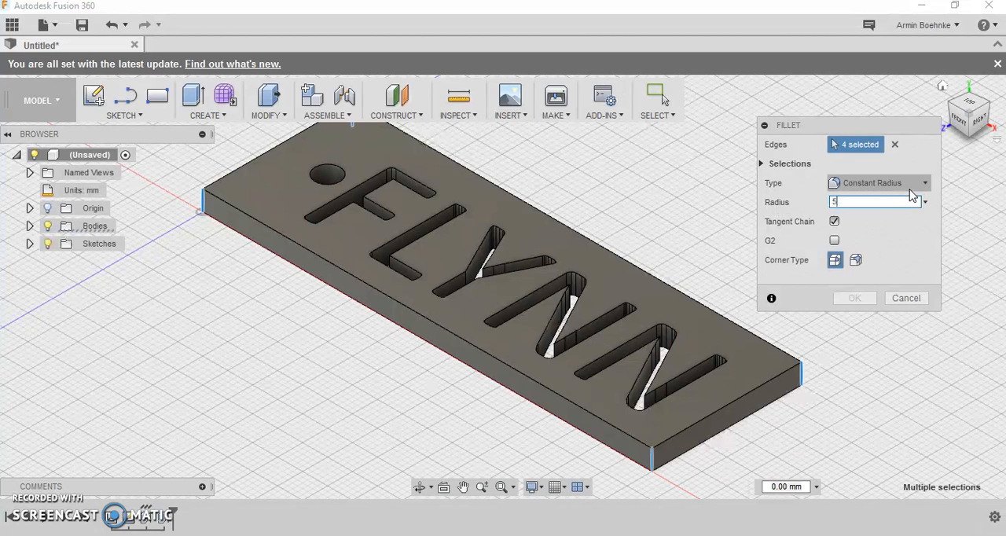
click(854, 297)
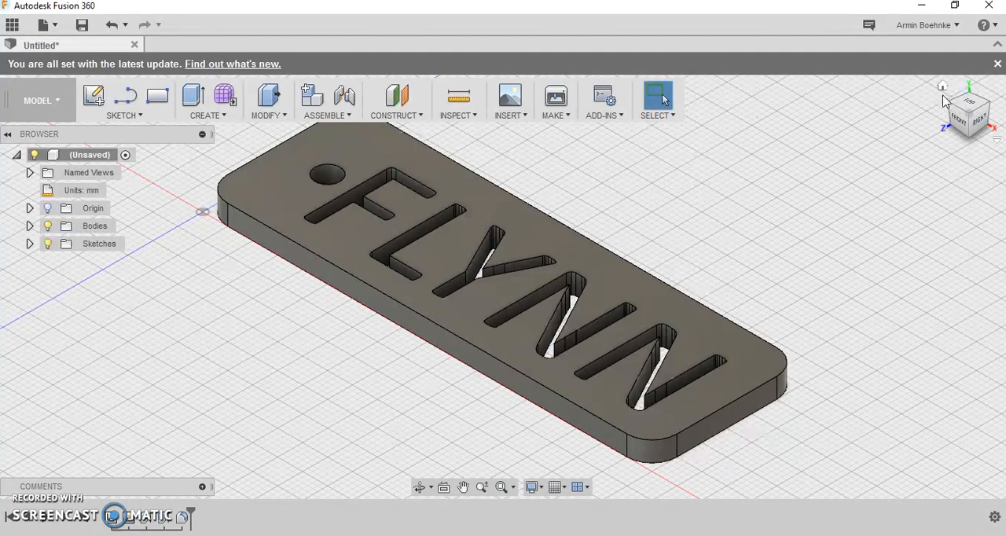
- Examine the finished name tag from directly above and in the home view
scroll(497, 289, down, 1)
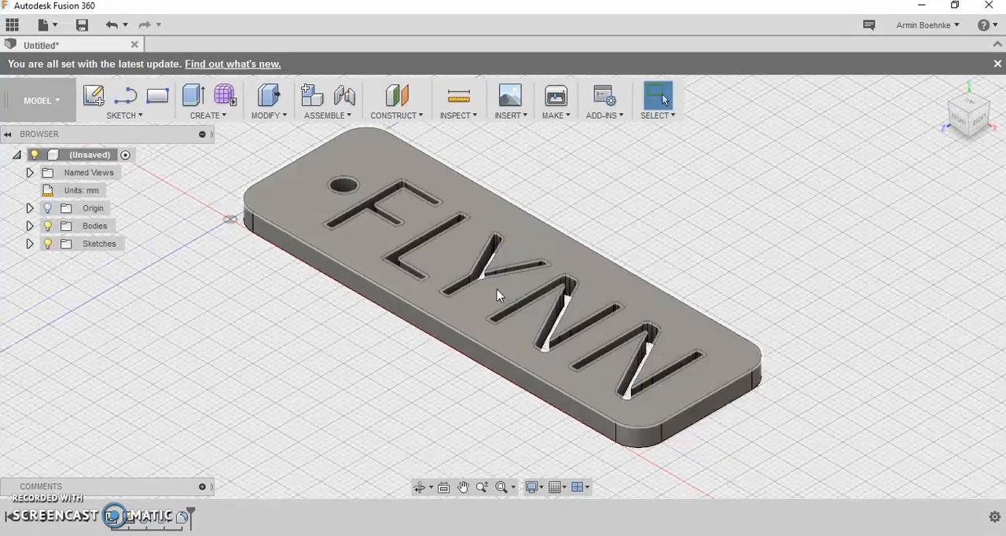
scroll(496, 290, down, 5)
scroll(495, 286, up, 4)
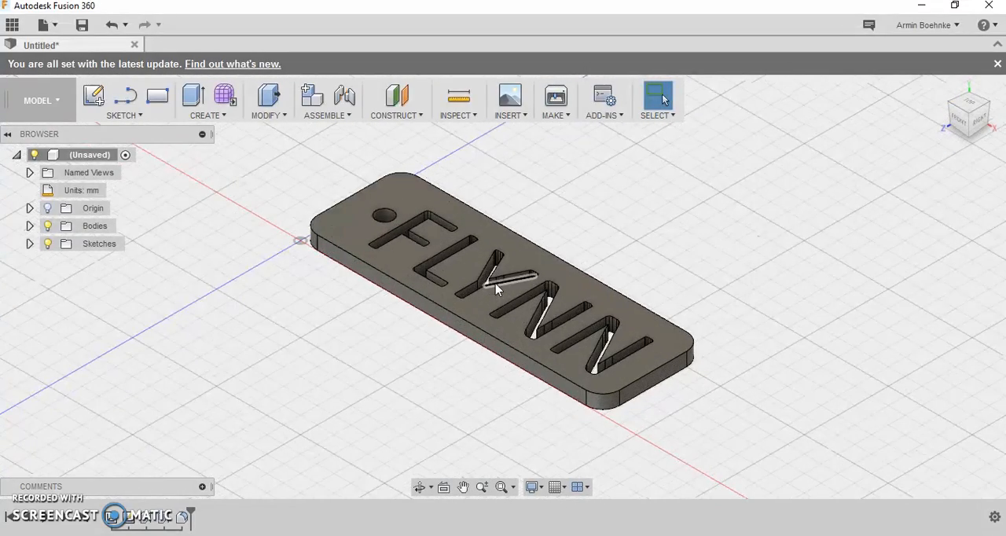
middle_drag(703, 220, 680, 272)
click(972, 102)
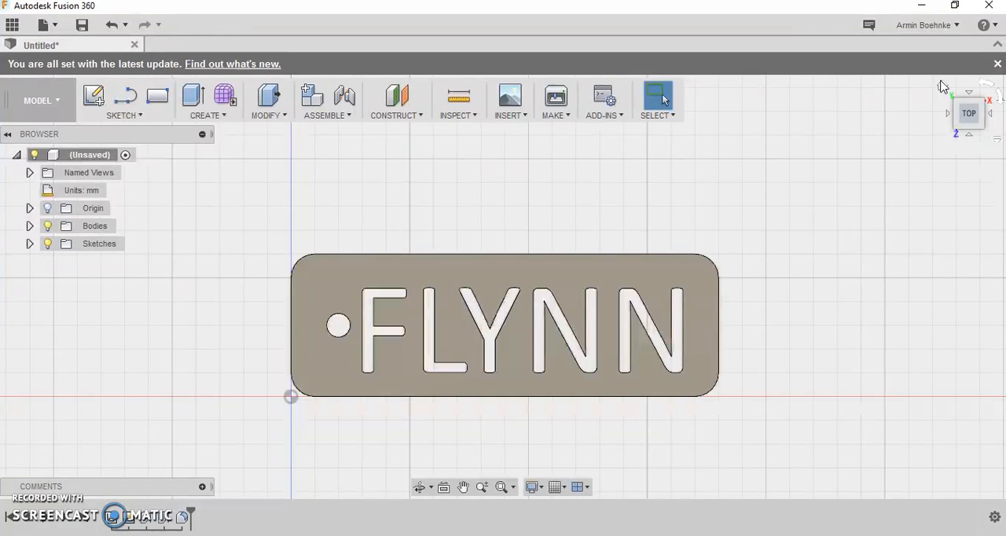
click(943, 86)
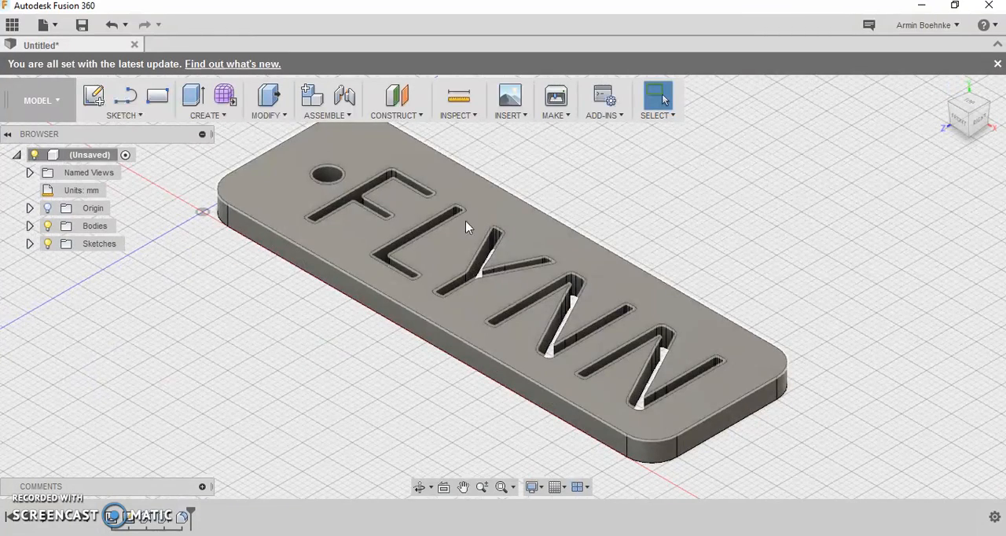